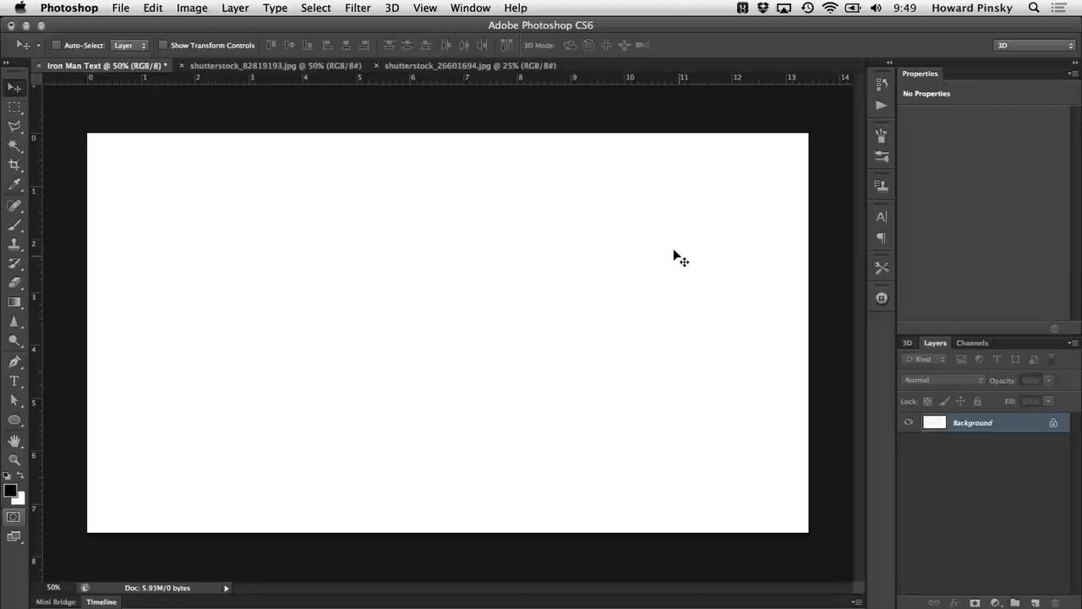
Check the canvas image size without changes, then fill the Background with black
key(super+alt+i)
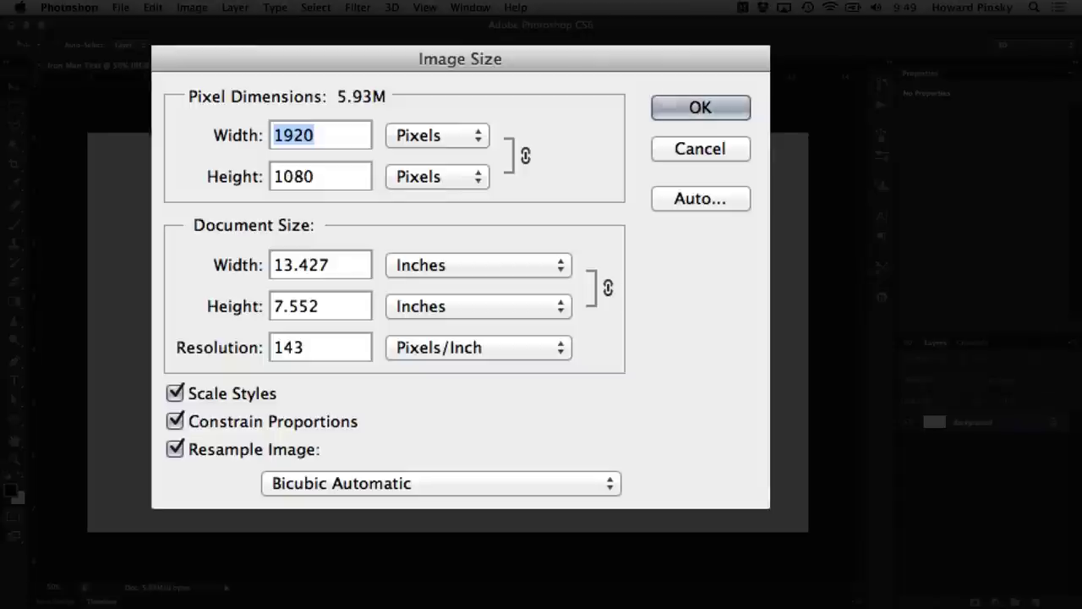
key(Tab)
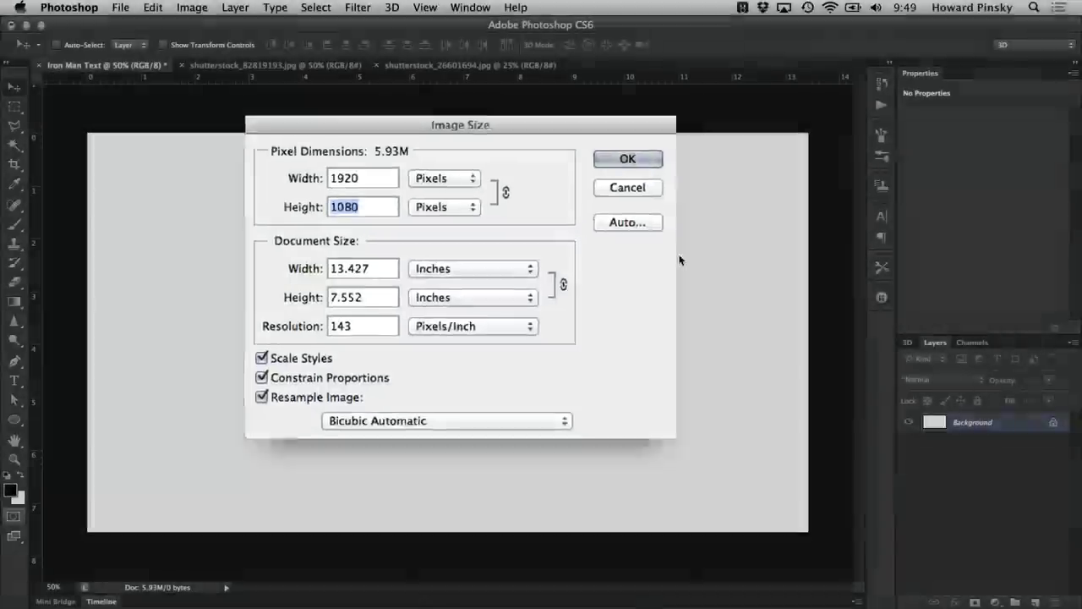
key(Return)
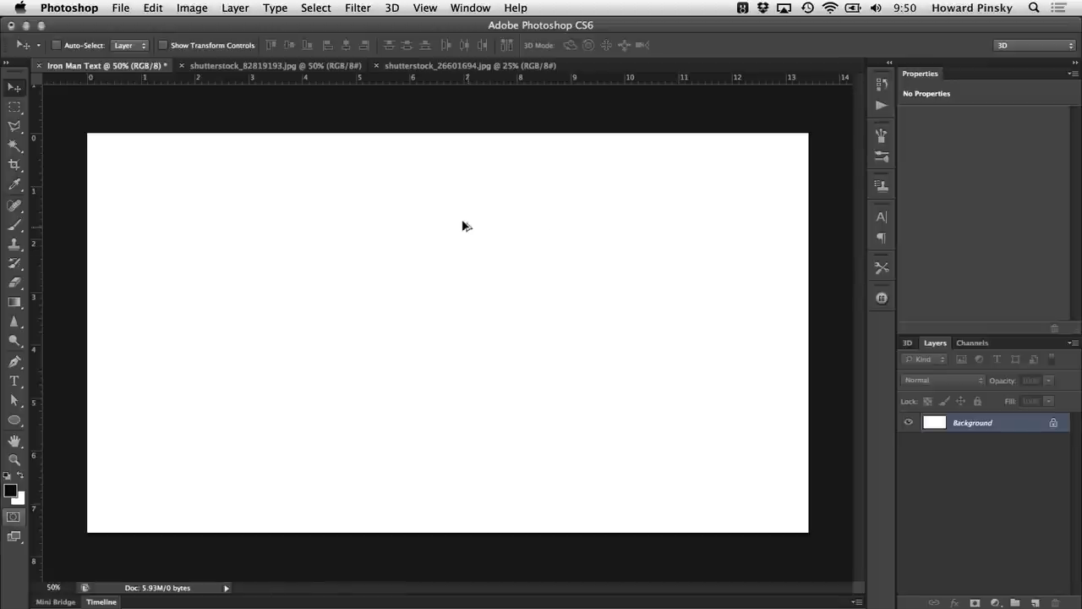
key(alt+BackSpace)
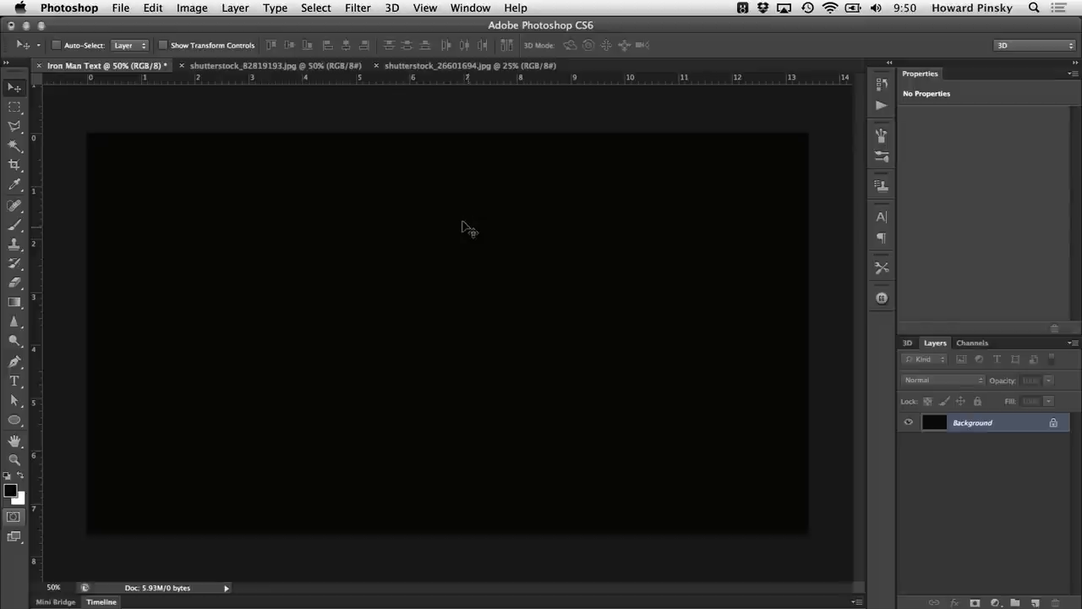
Bring the concrete texture into the Iron Man Text document at 30% opacity in Hard Light mode
click(300, 68)
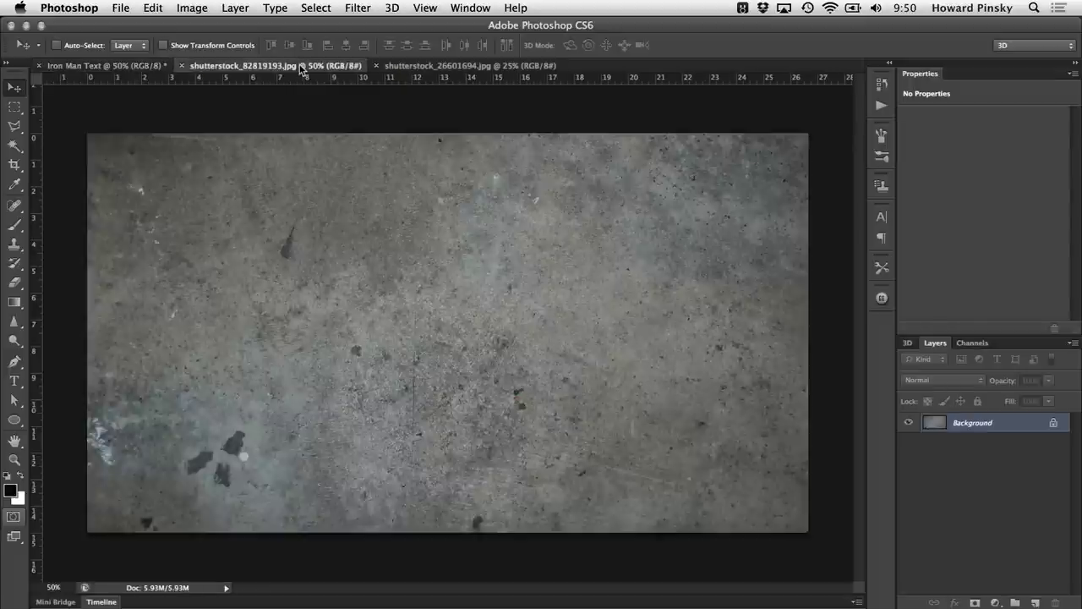
drag(318, 280, 297, 242)
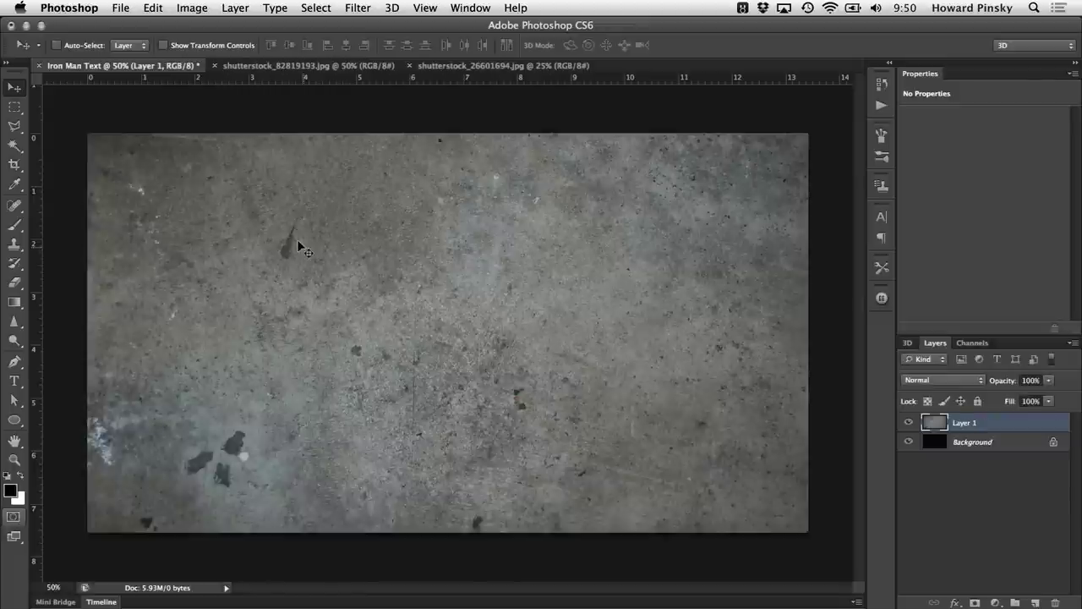
key(3)
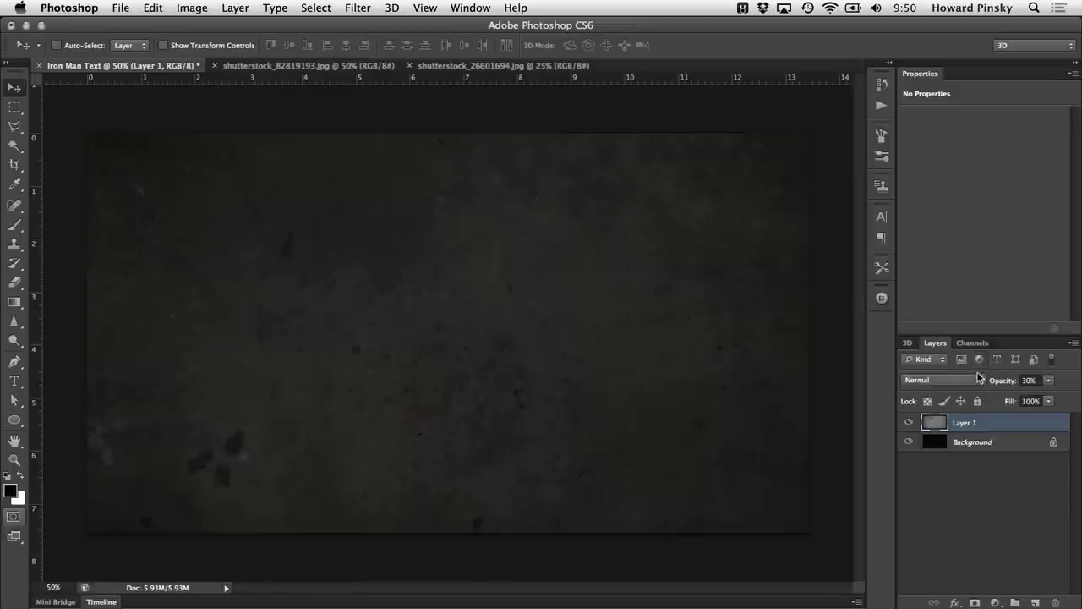
click(978, 378)
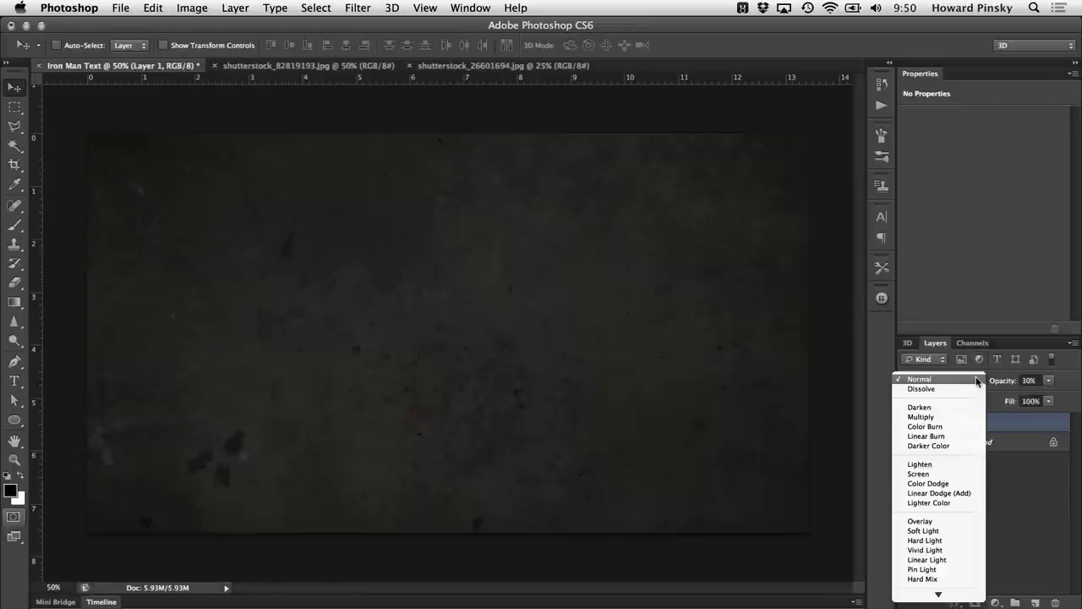
click(960, 540)
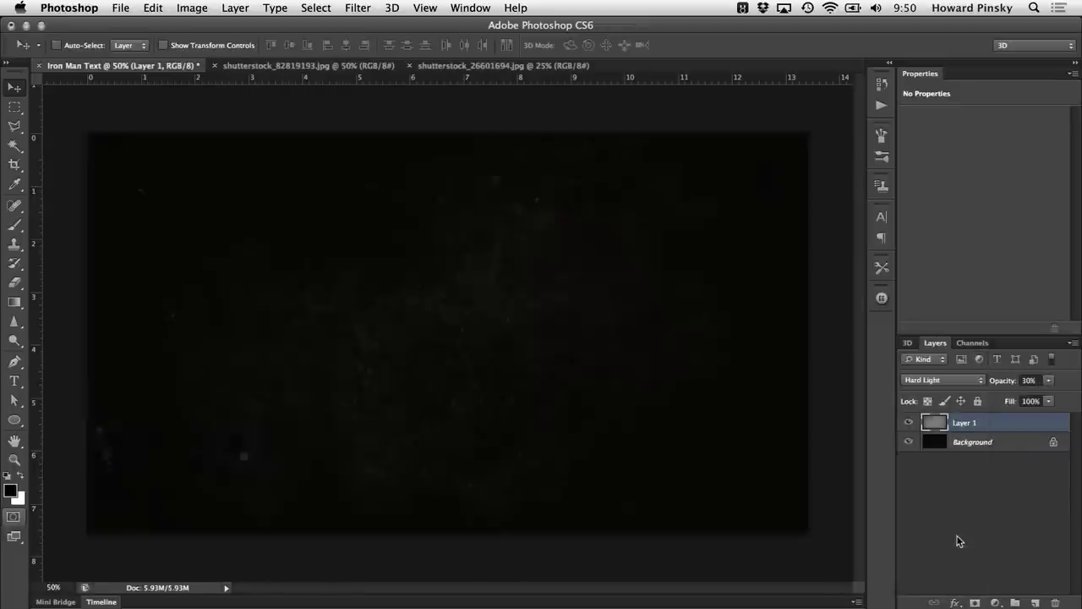
Set the Type tool to CGF Arch Reactor, 235 pt, in white
click(21, 378)
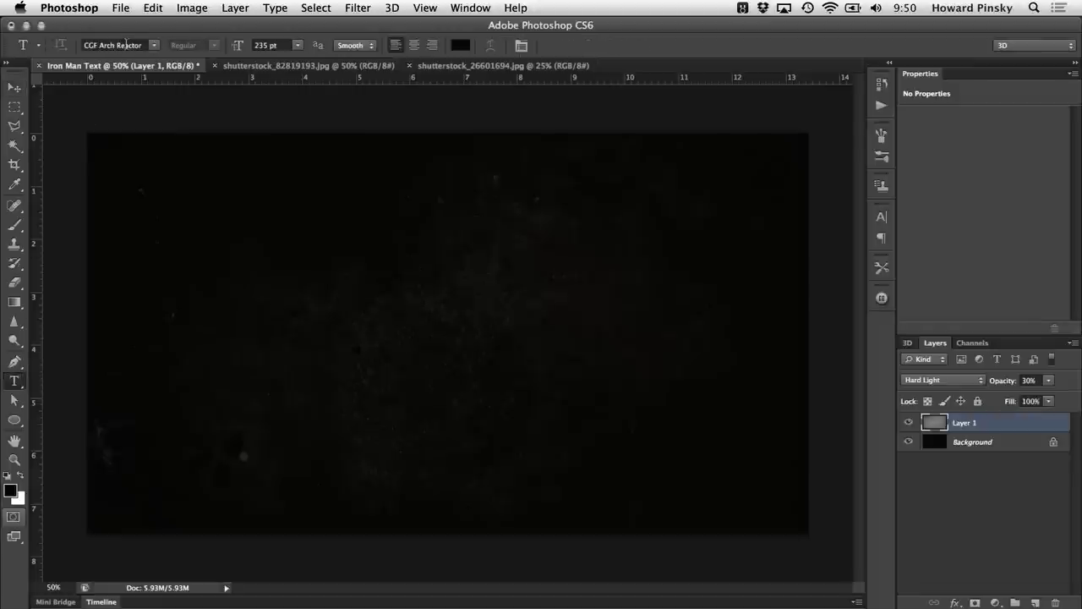
click(126, 44)
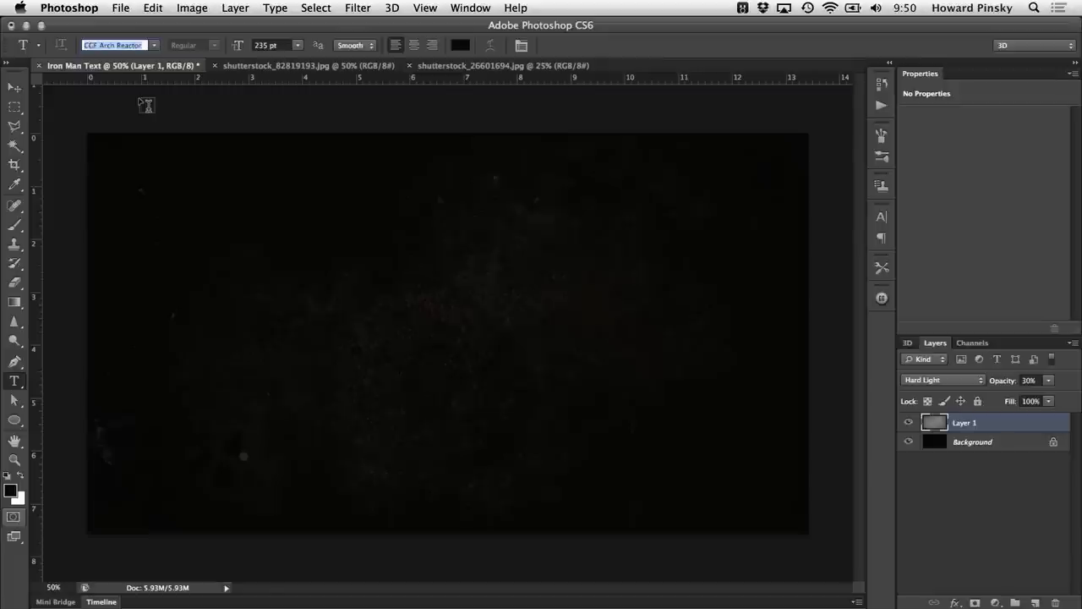
key(Return)
key(x)
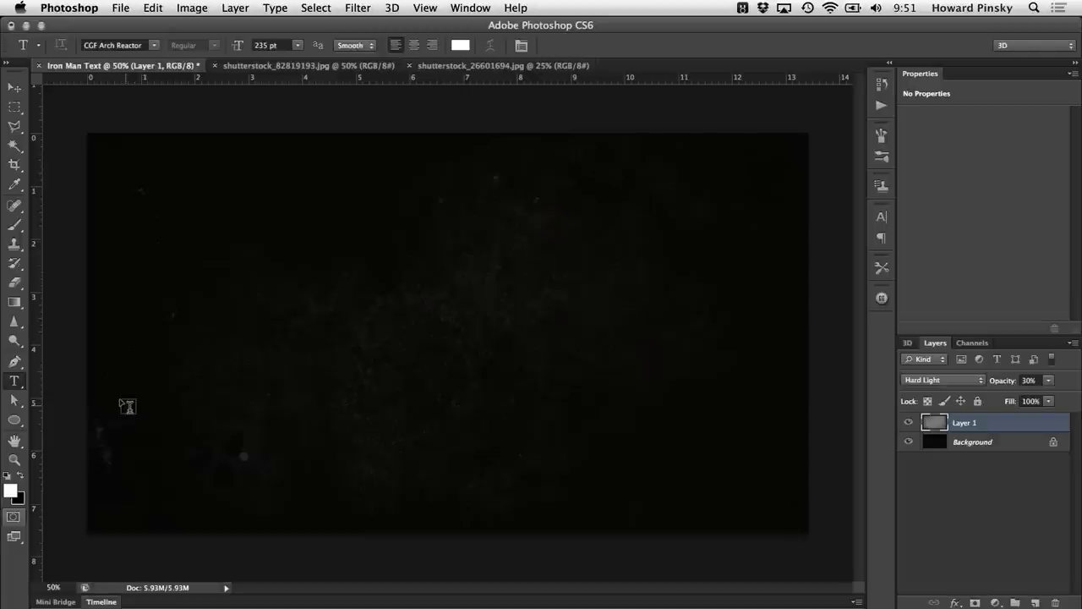
click(261, 45)
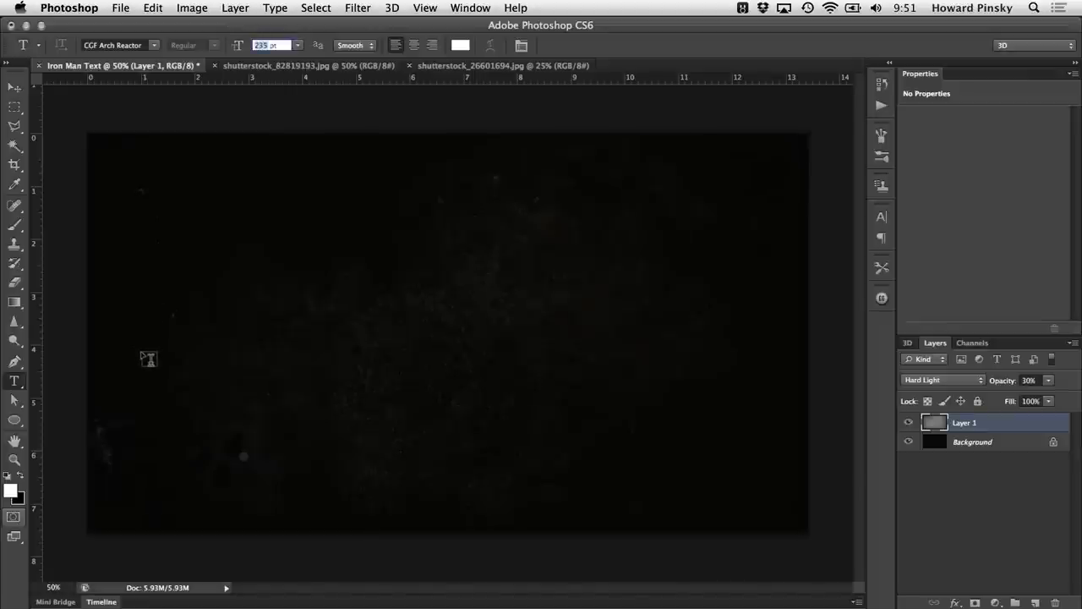
key(Return)
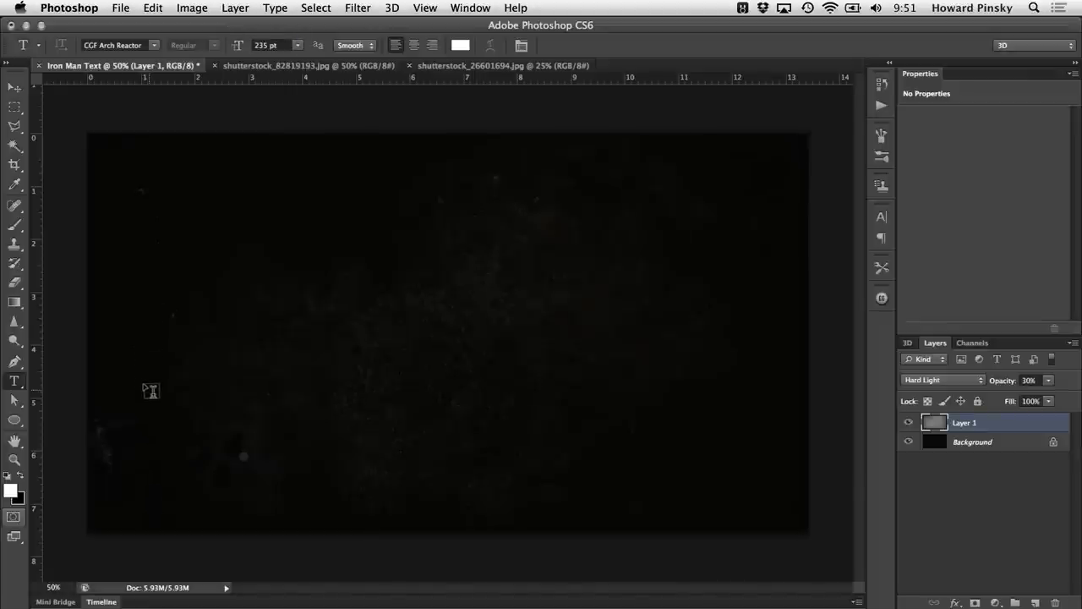
Type 'IRON MAN' on the canvas and nudge it slightly left
click(149, 390)
text(IRON MAN)
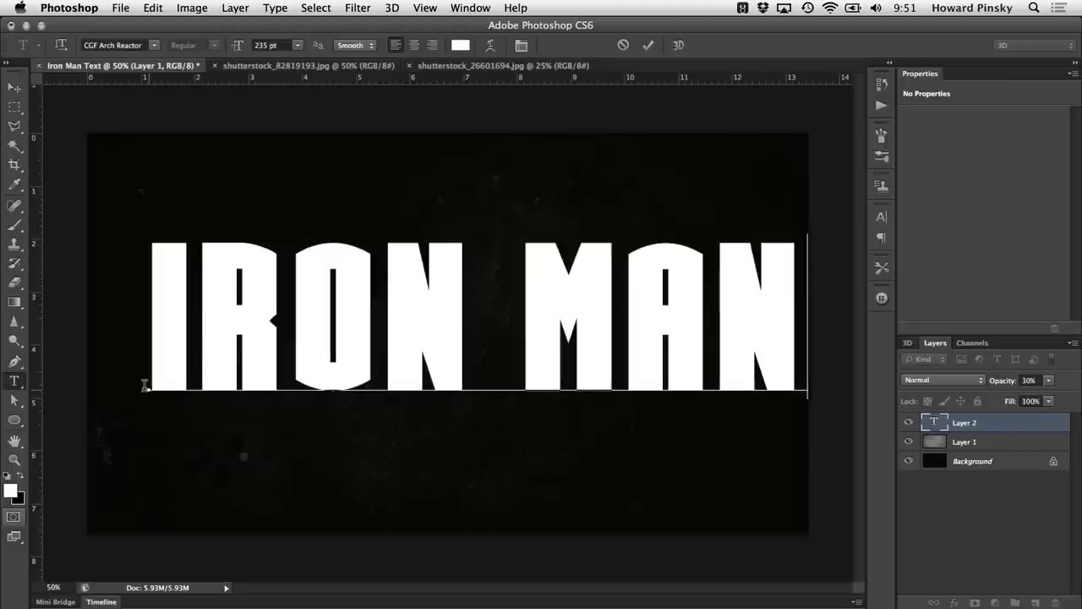
key(ctrl+Return)
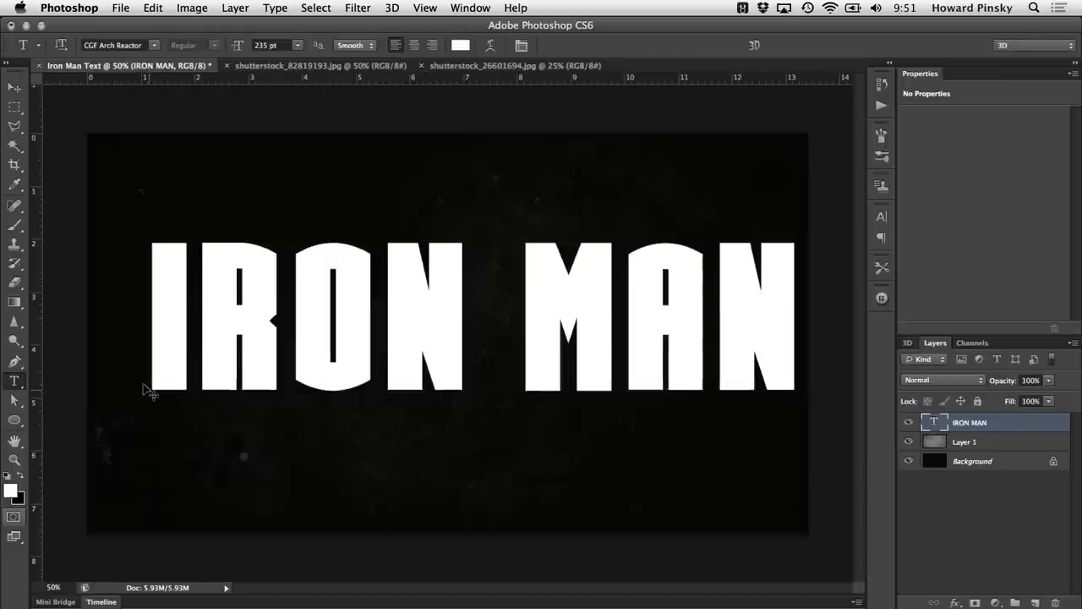
key(v)
drag(367, 317, 353, 342)
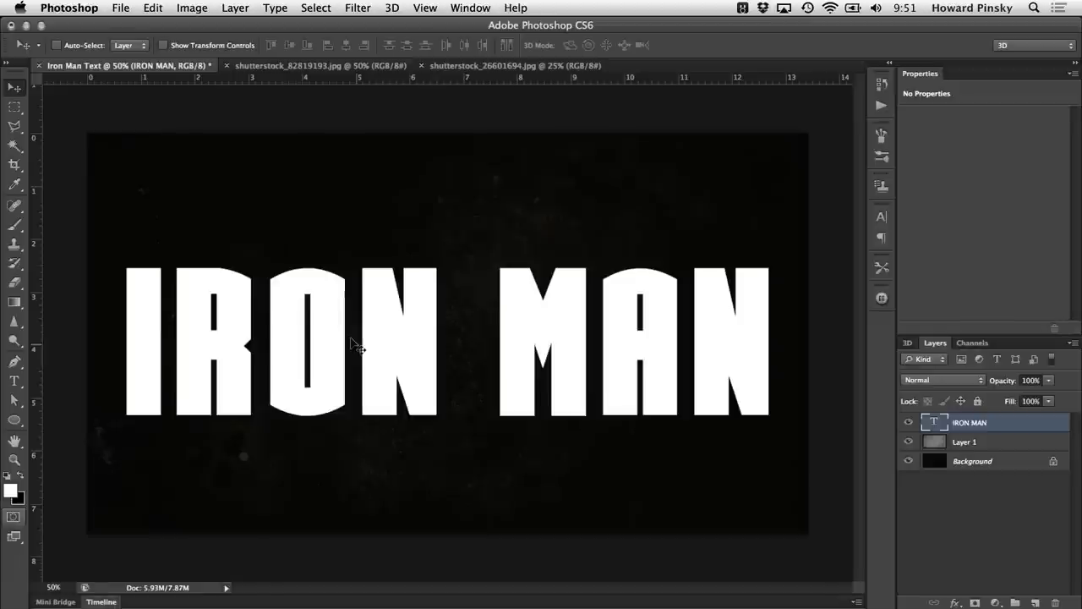
Recolour the IRON MAN text to the dark red hex 251103
key(t)
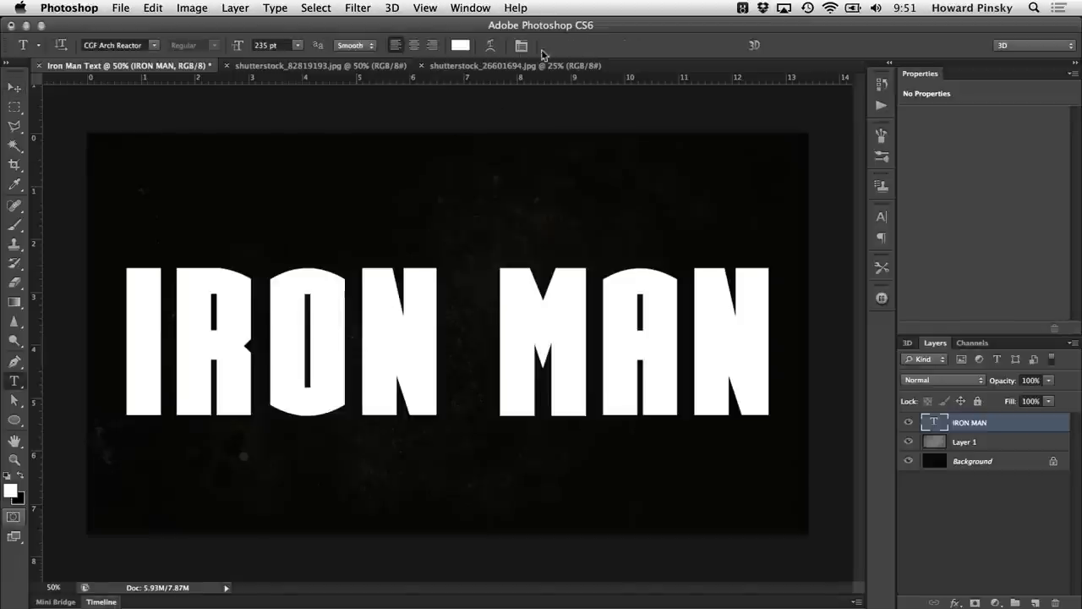
click(467, 46)
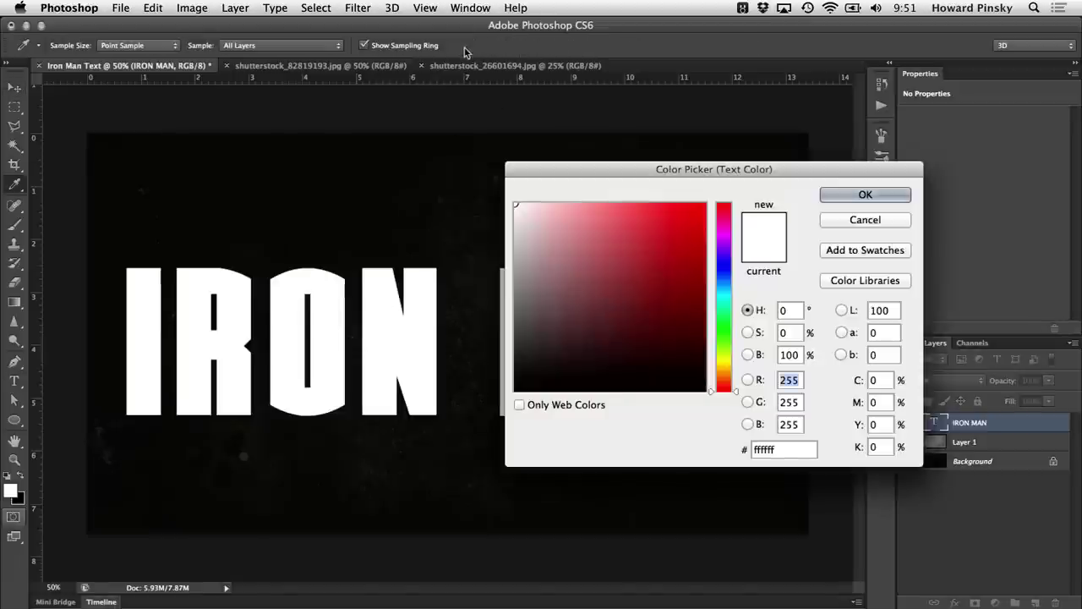
double_click(793, 449)
text(25)
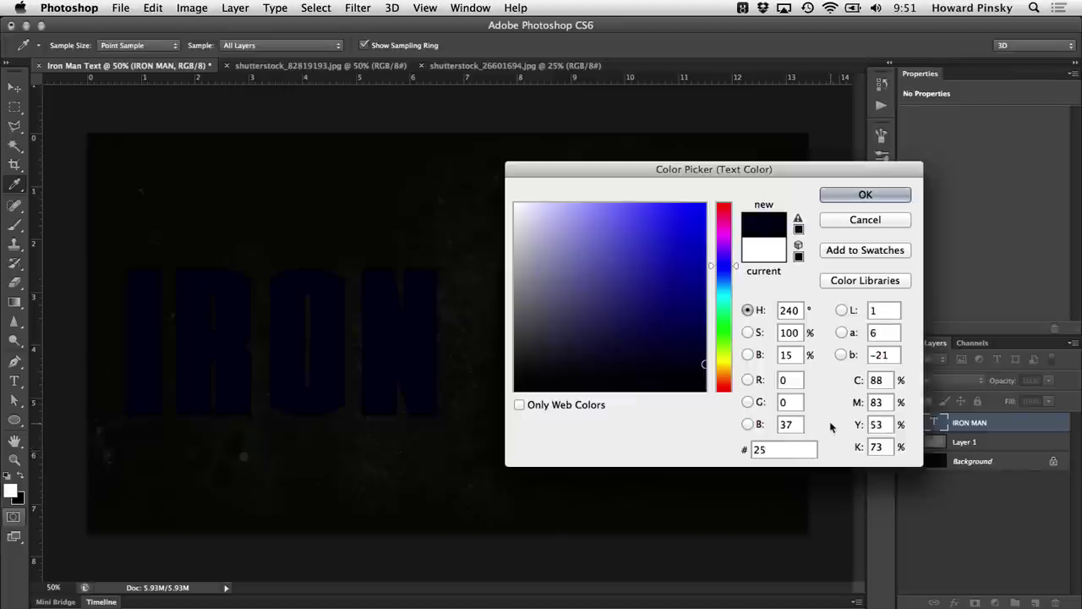
text(1103)
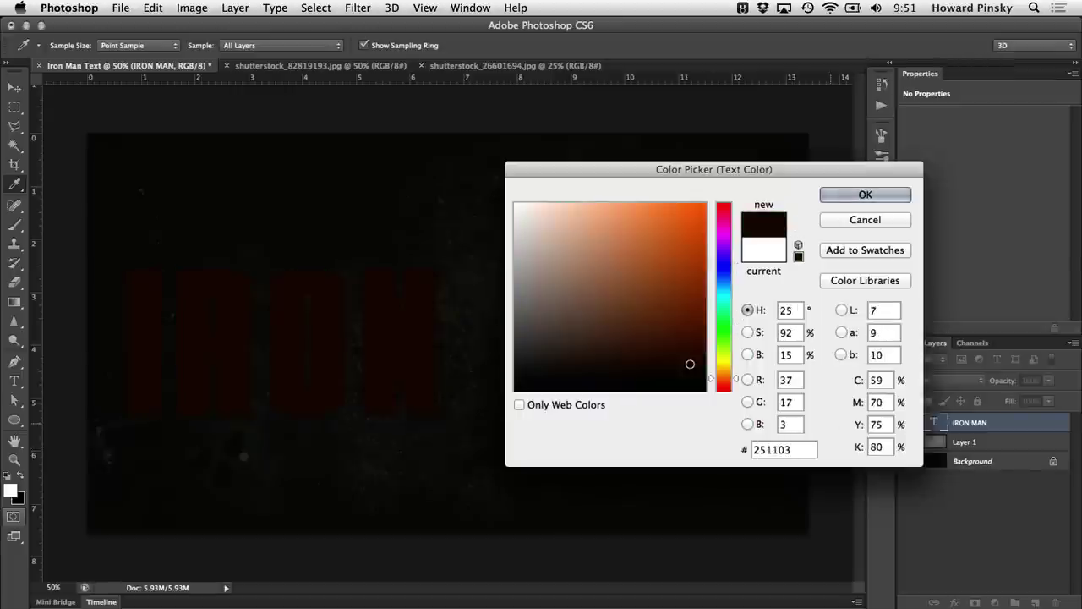
click(866, 196)
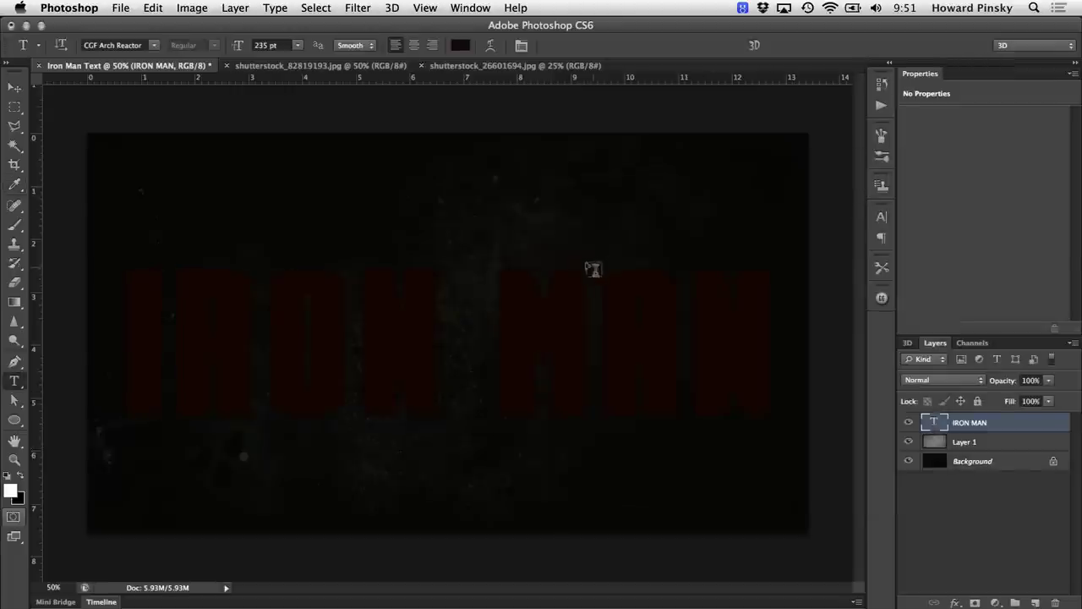
key(v)
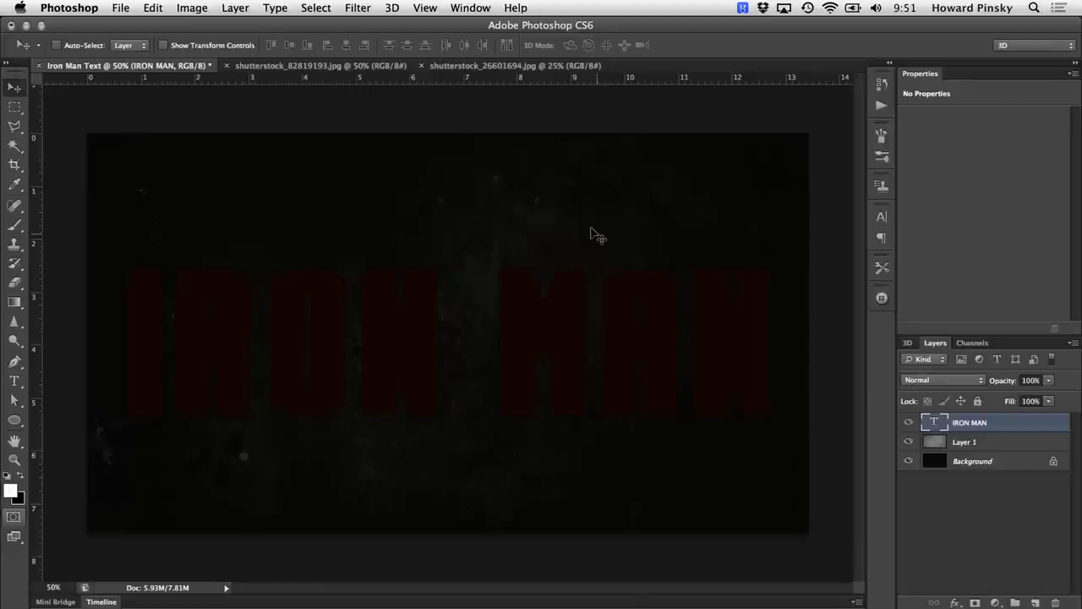
Duplicate the IRON MAN text layer with Cmd+J
key(super+j)
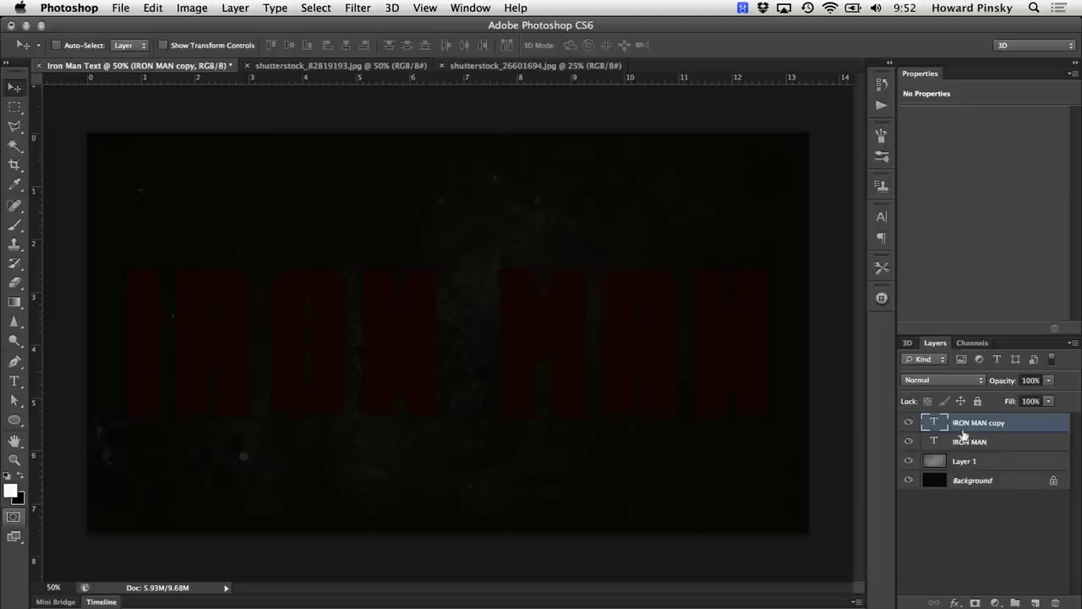
Add a Gradient Overlay to IRON MAN copy and set its left stop to 541313
double_click(1020, 420)
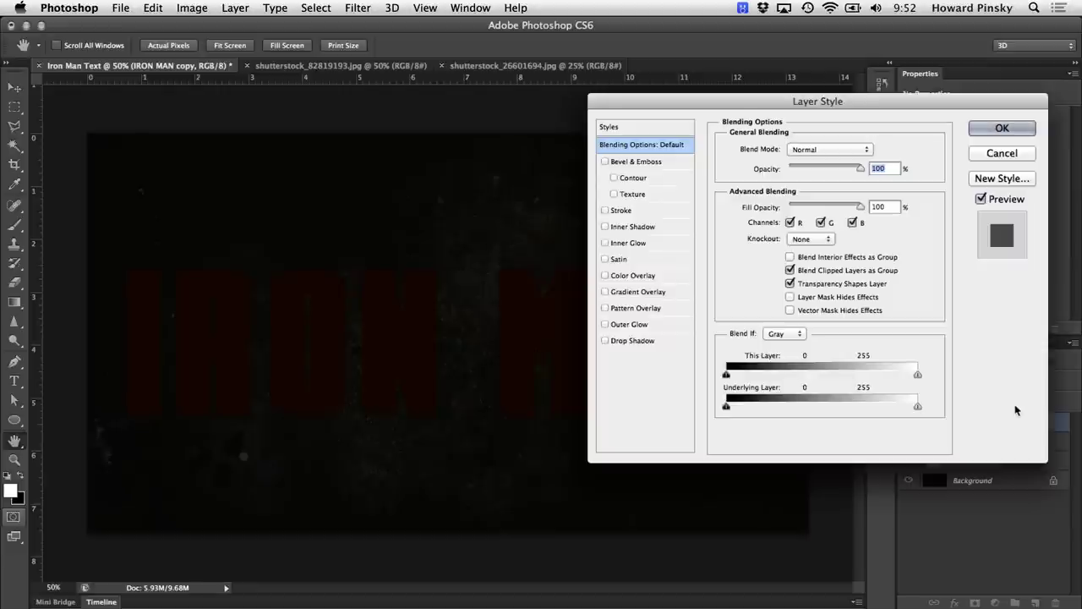
click(669, 292)
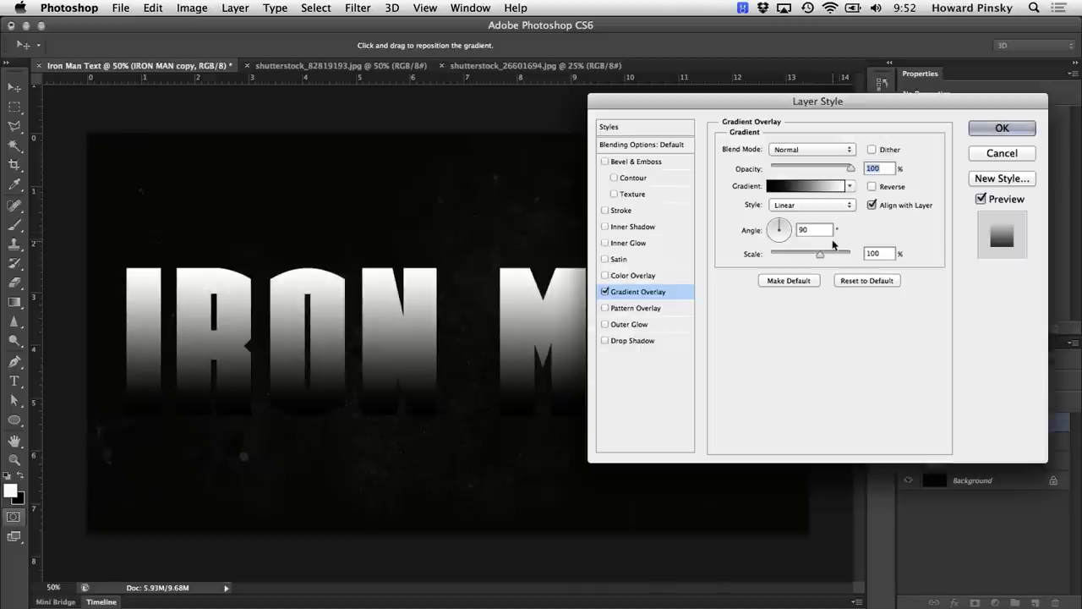
click(795, 187)
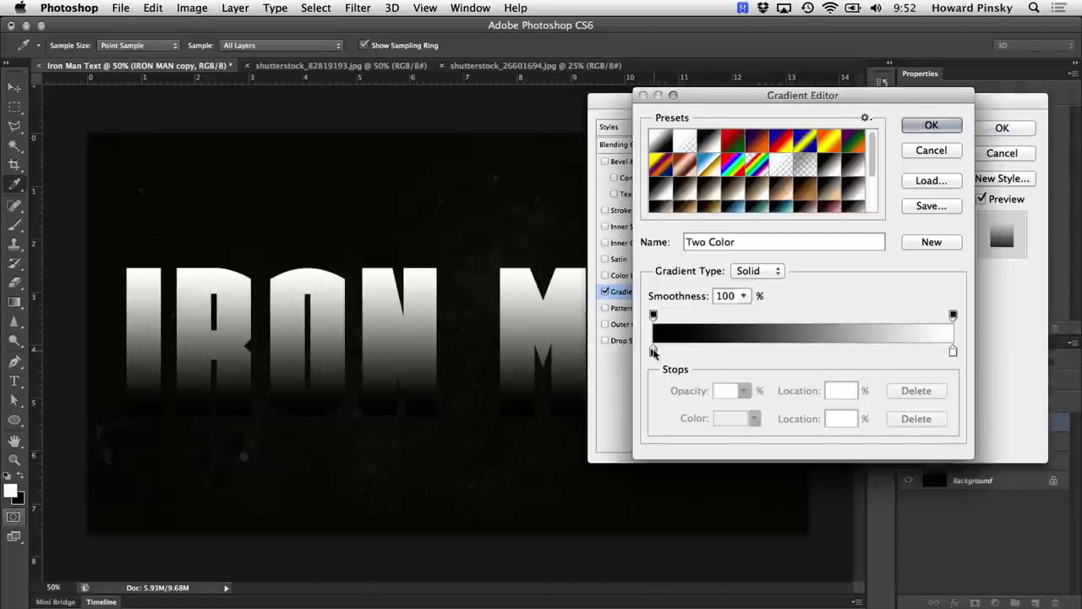
double_click(653, 350)
double_click(783, 449)
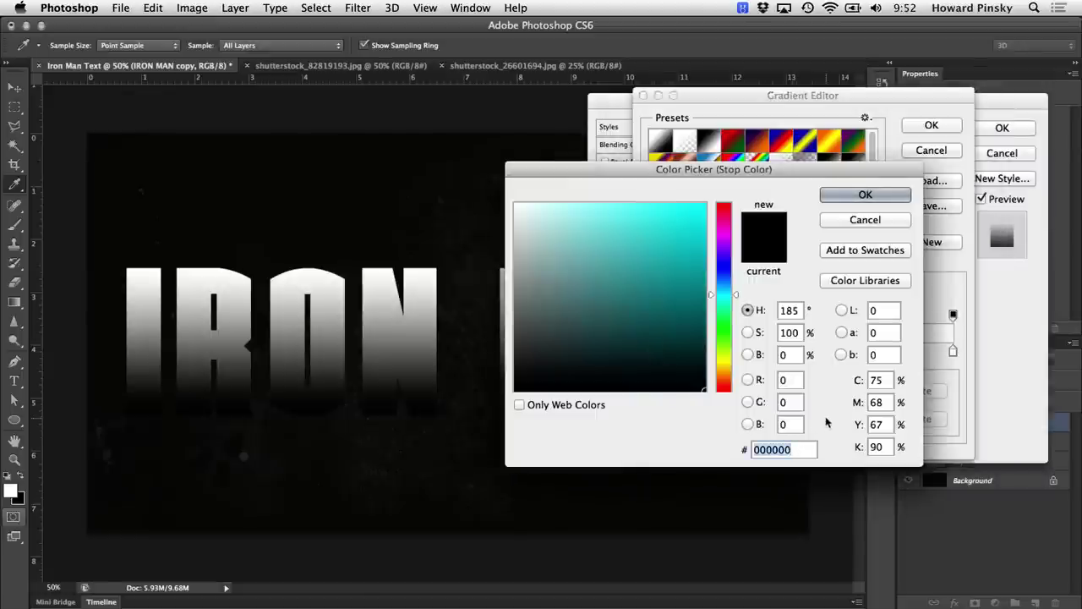
text(541)
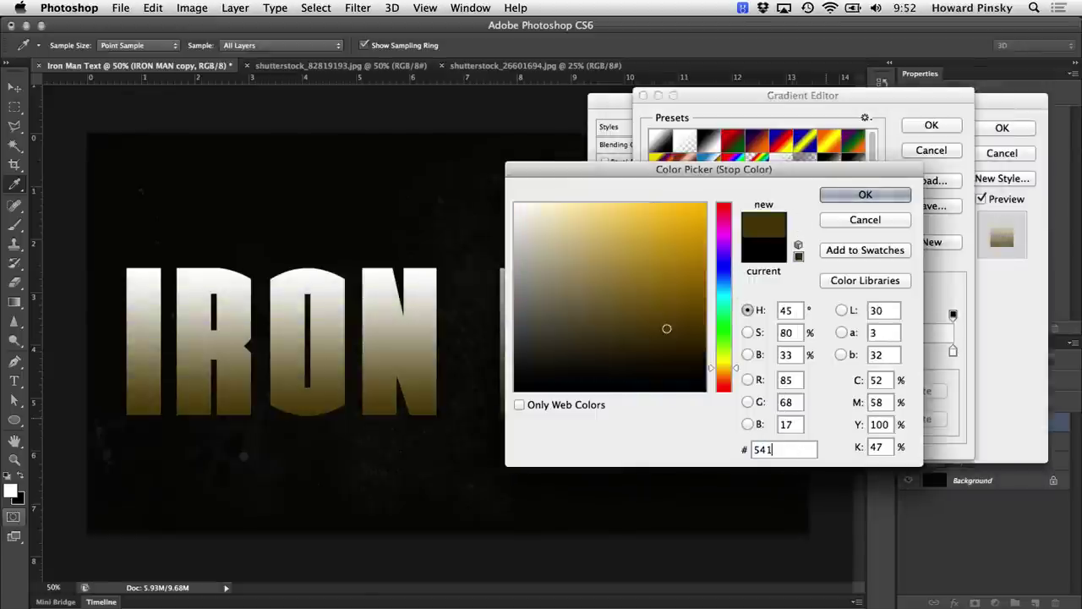
text(313)
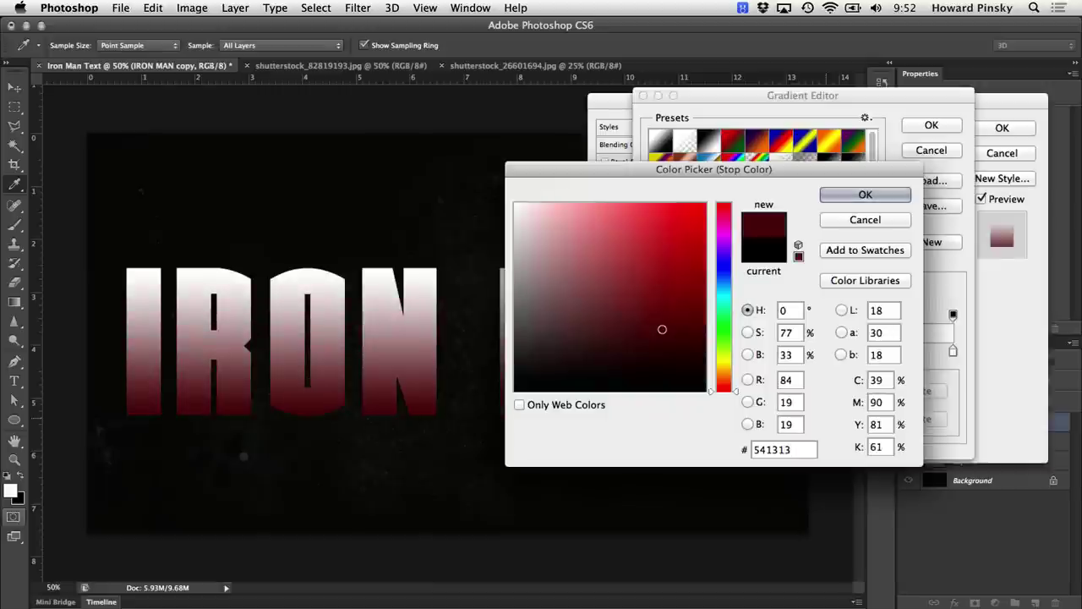
key(Return)
Set the other gradient stop to 260404 and accept the gradient
double_click(953, 352)
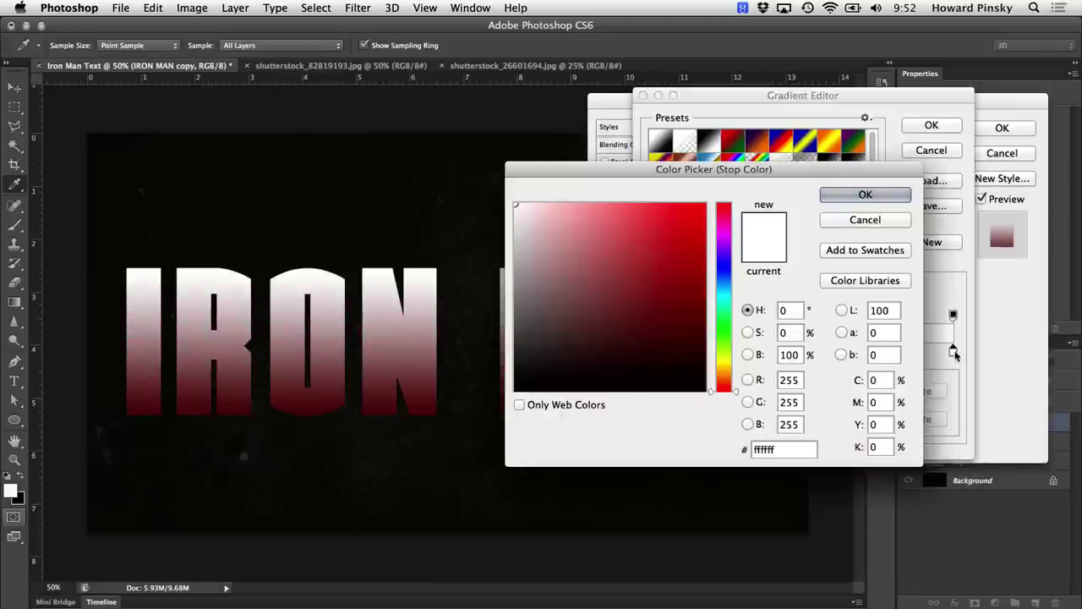
double_click(803, 449)
text(260)
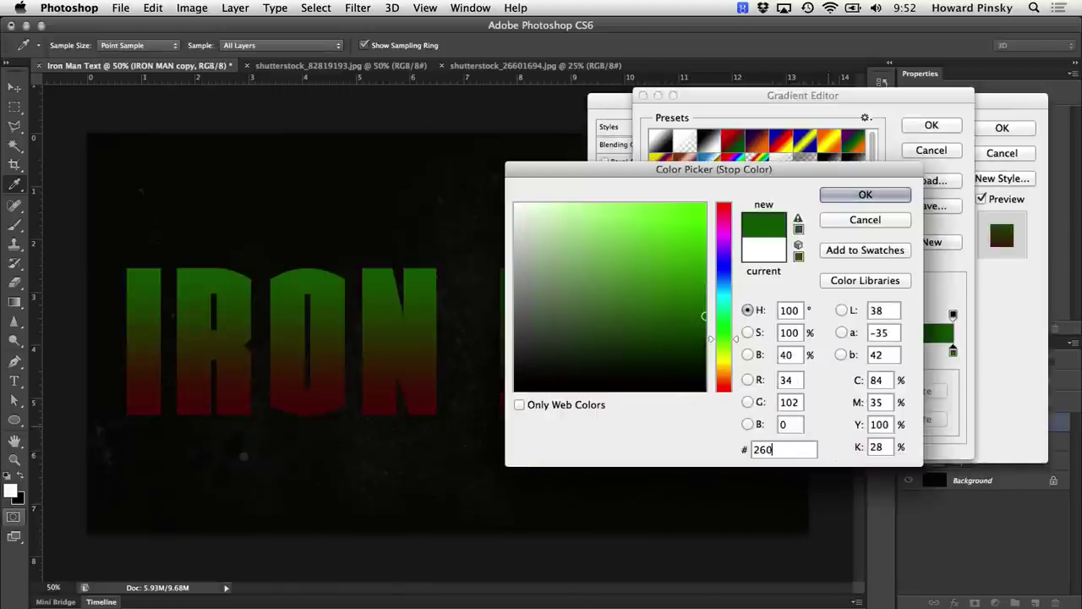
text(404)
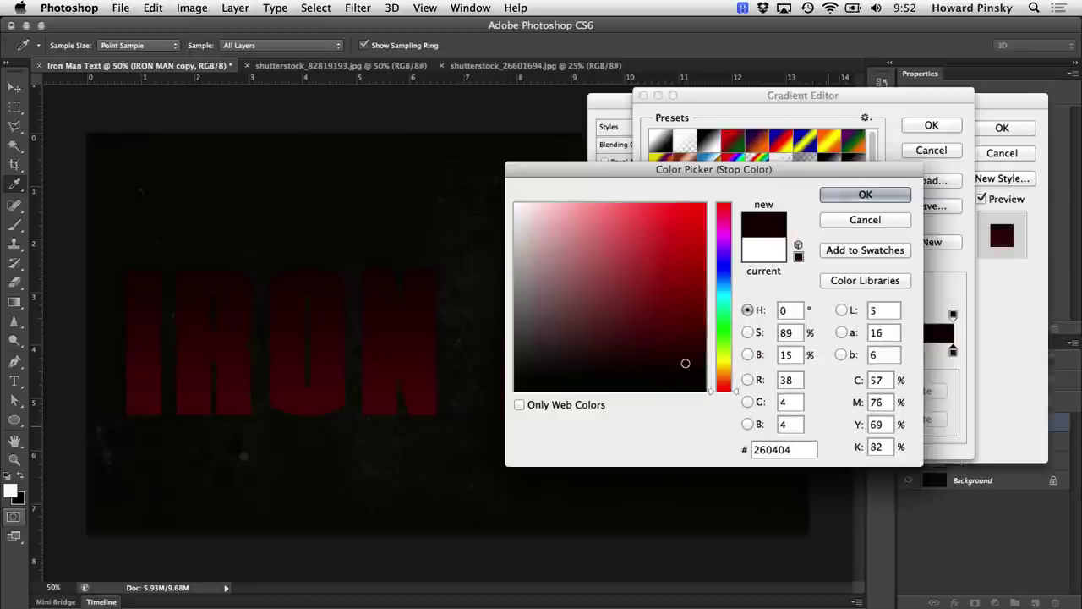
key(Return)
key(Return)
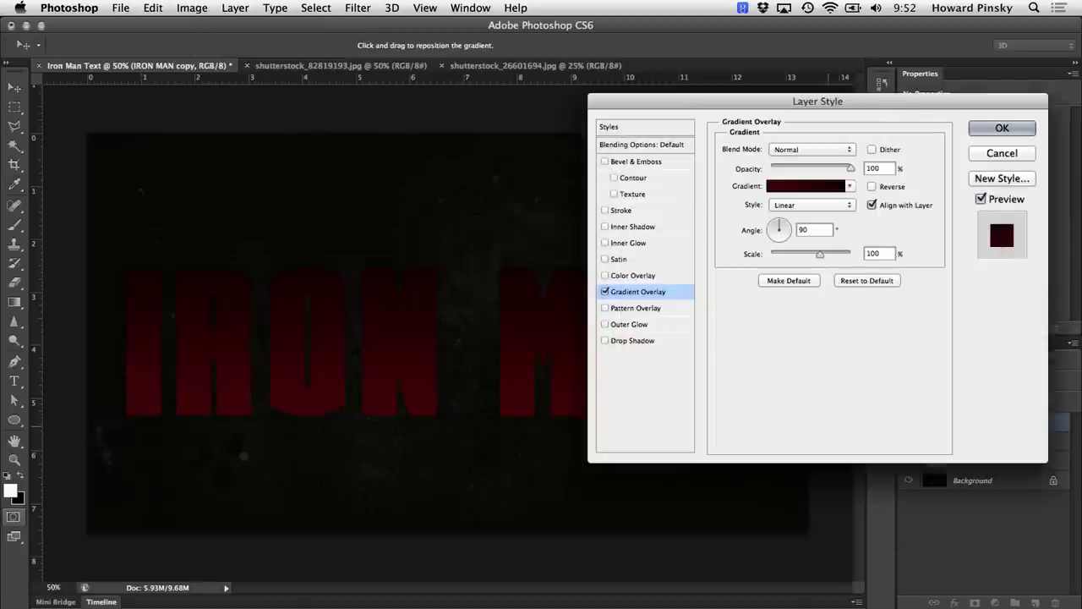
Add an Inner Bevel with Chisel Hard technique, depth 300% and size 13 px
click(672, 167)
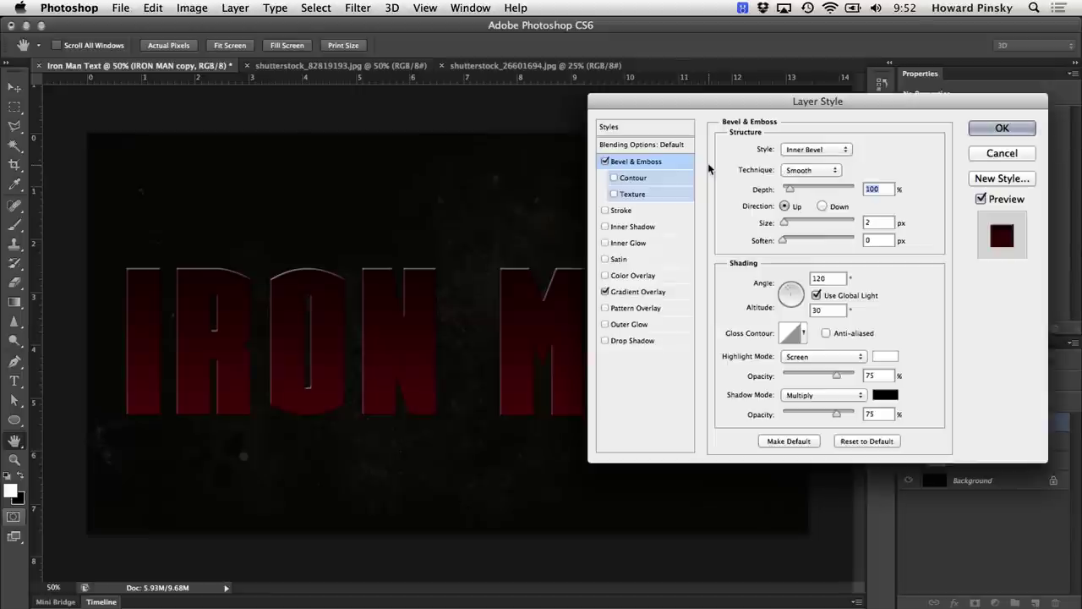
click(795, 150)
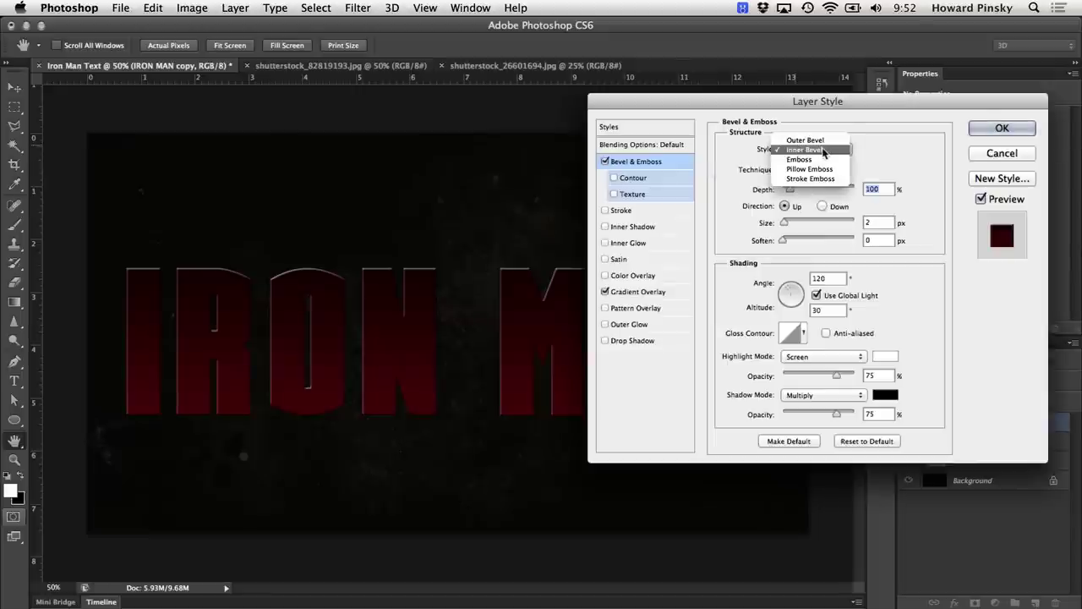
click(824, 151)
click(809, 171)
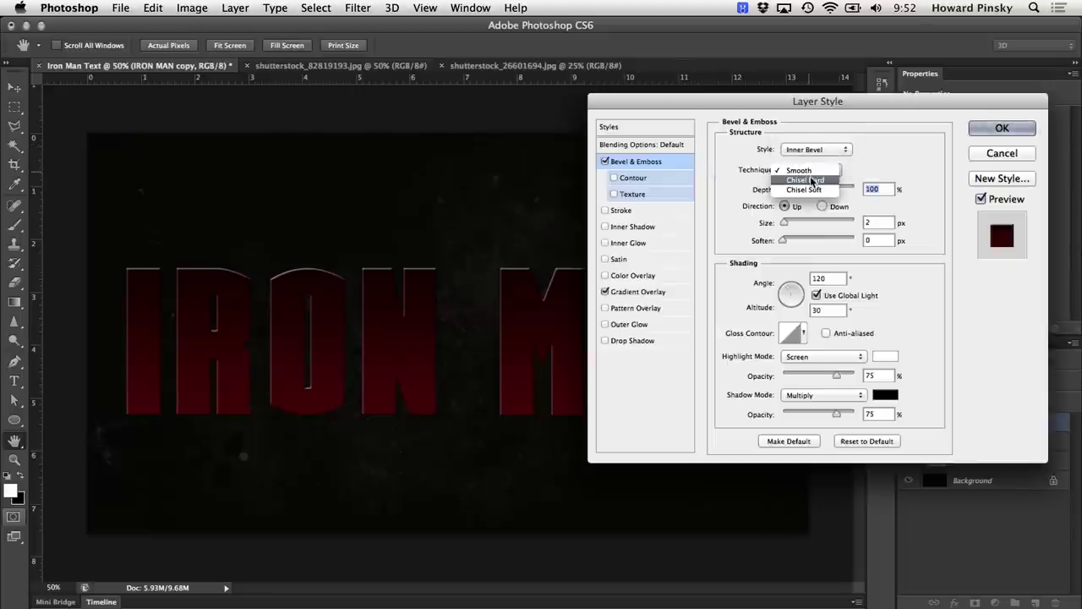
click(808, 180)
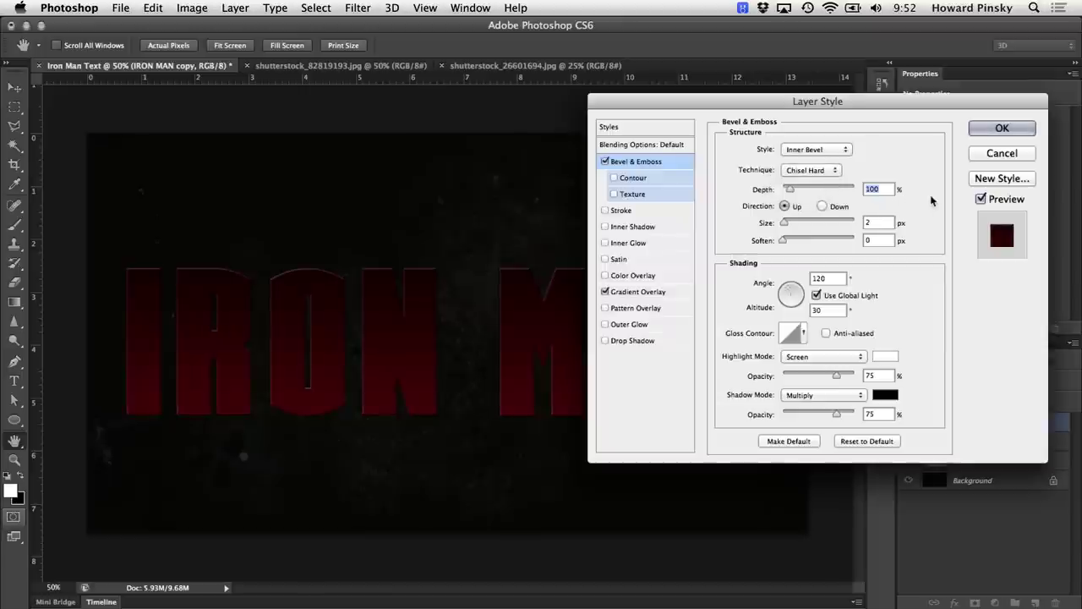
text(300)
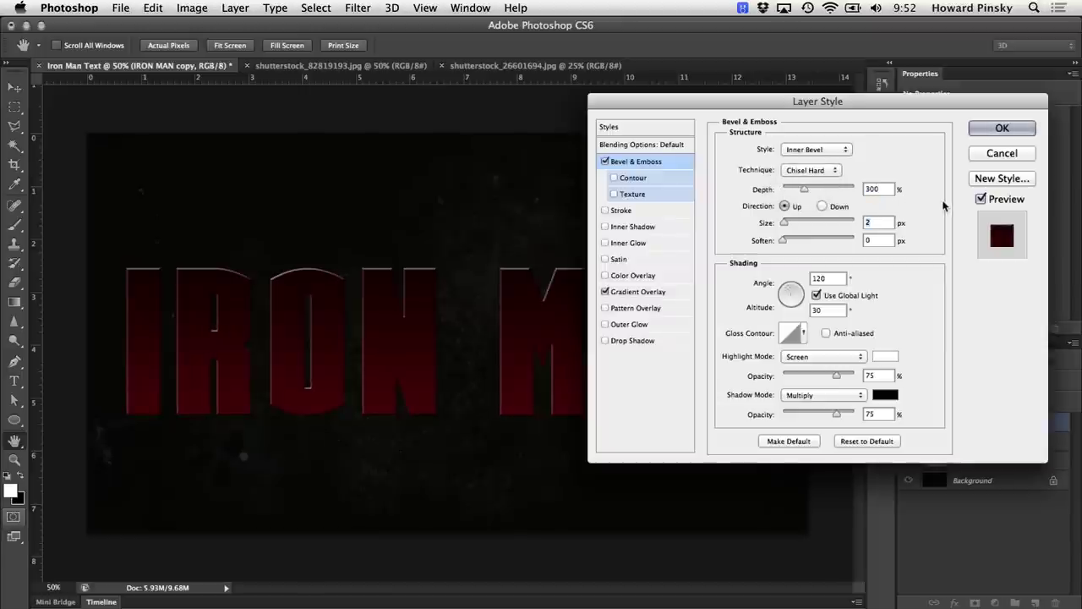
text(13)
key(Tab)
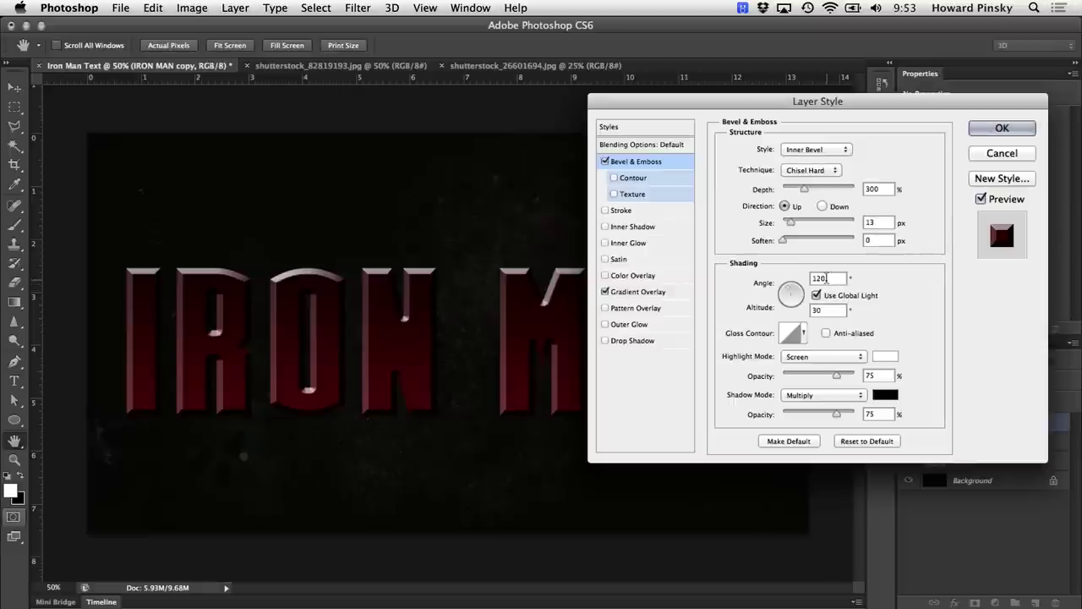
Turn off global light, set the bevel altitude to 50 and anti-alias the gloss contour
click(826, 277)
click(834, 295)
click(834, 307)
key(shift+Up)
key(shift+Up)
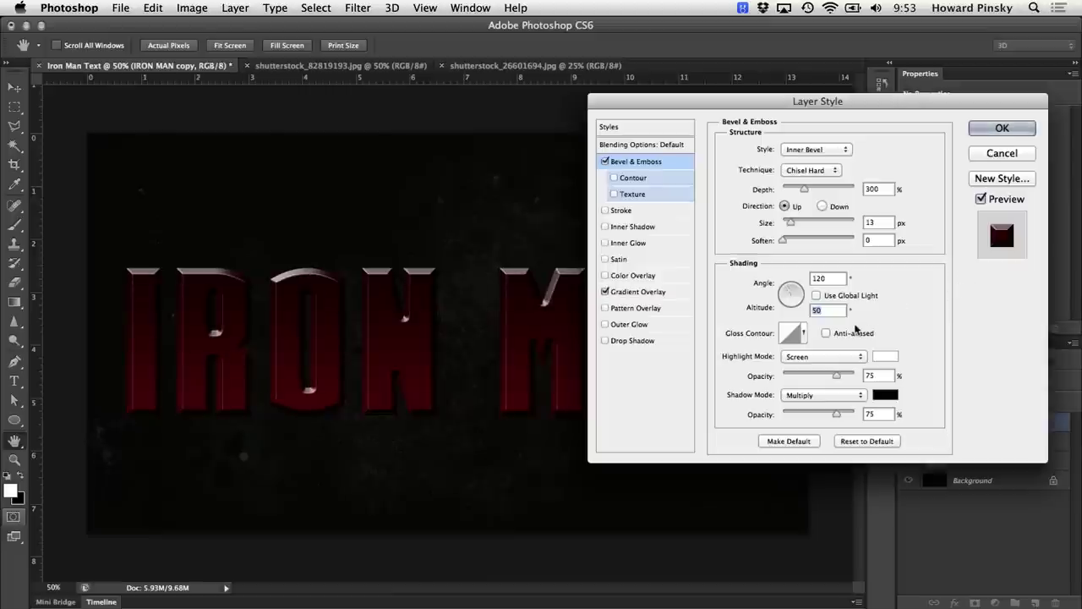
click(870, 333)
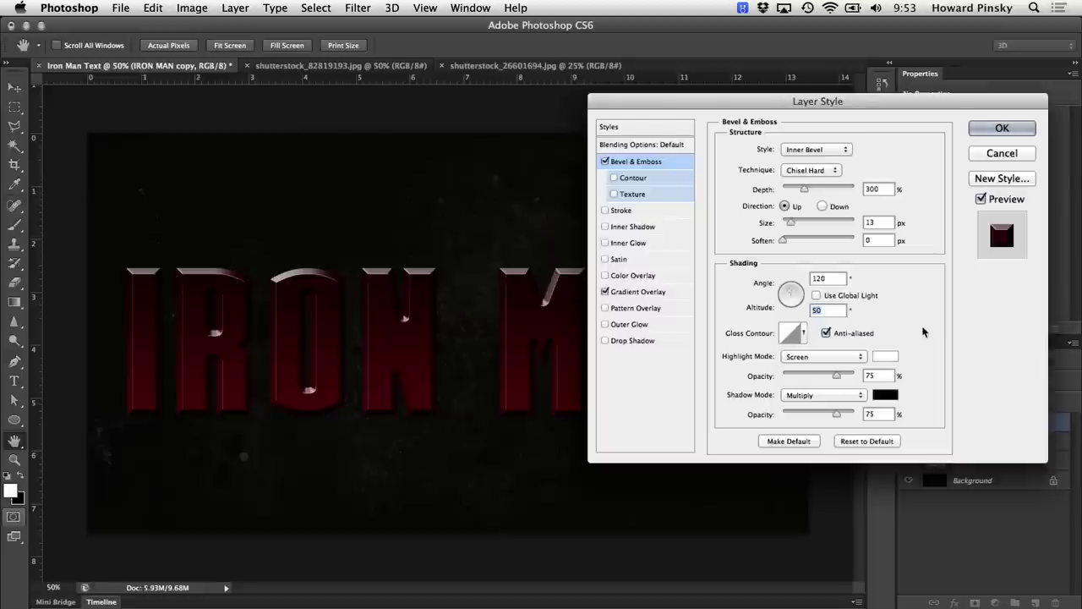
Set the bevel highlights to Color Burn with colour 51331d
click(851, 361)
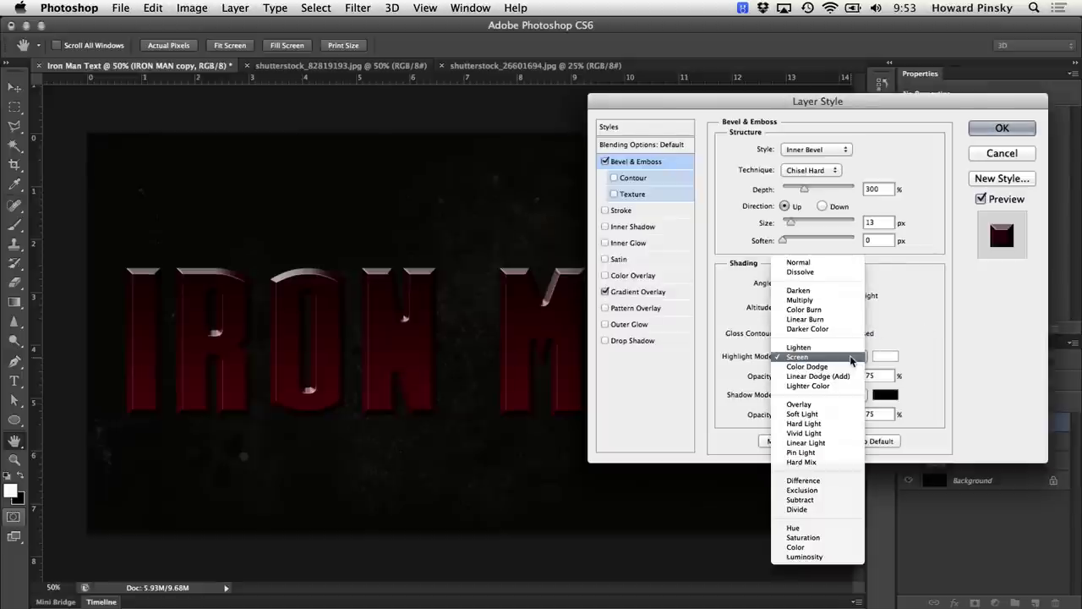
click(838, 309)
click(884, 359)
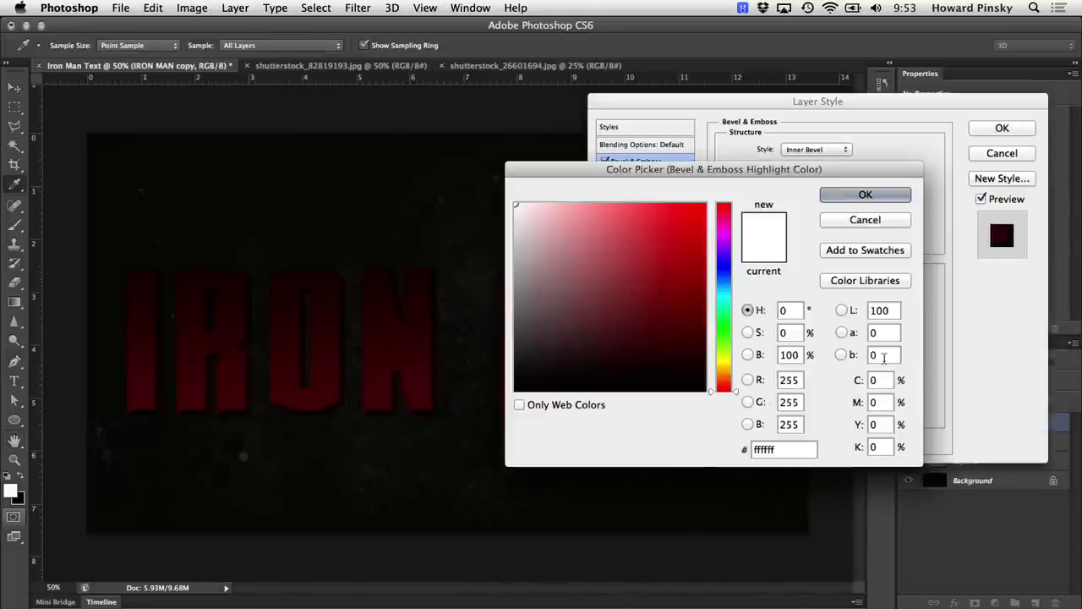
double_click(805, 449)
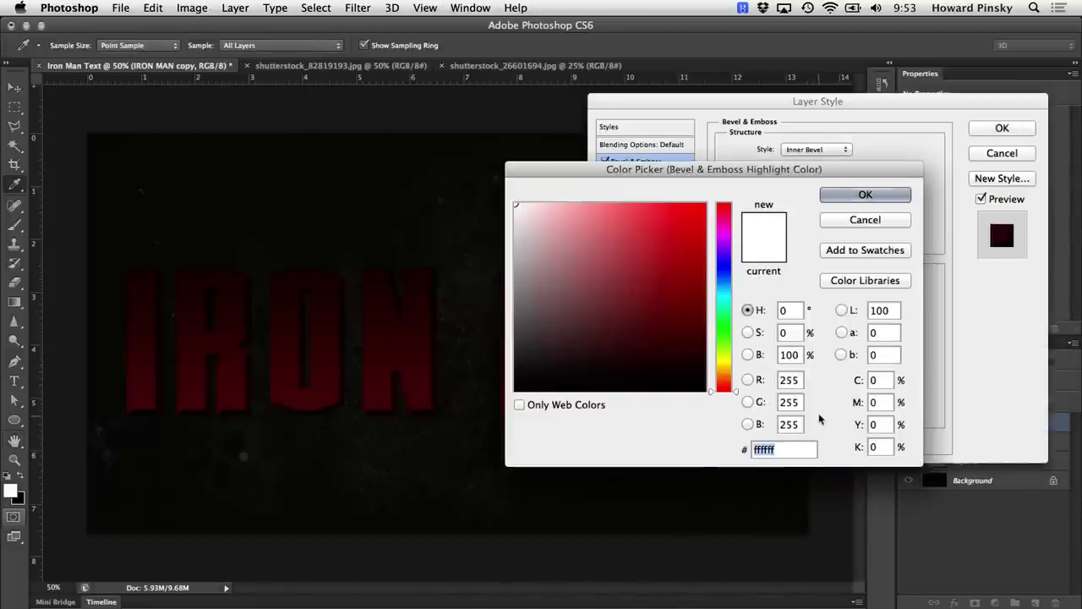
text(5)
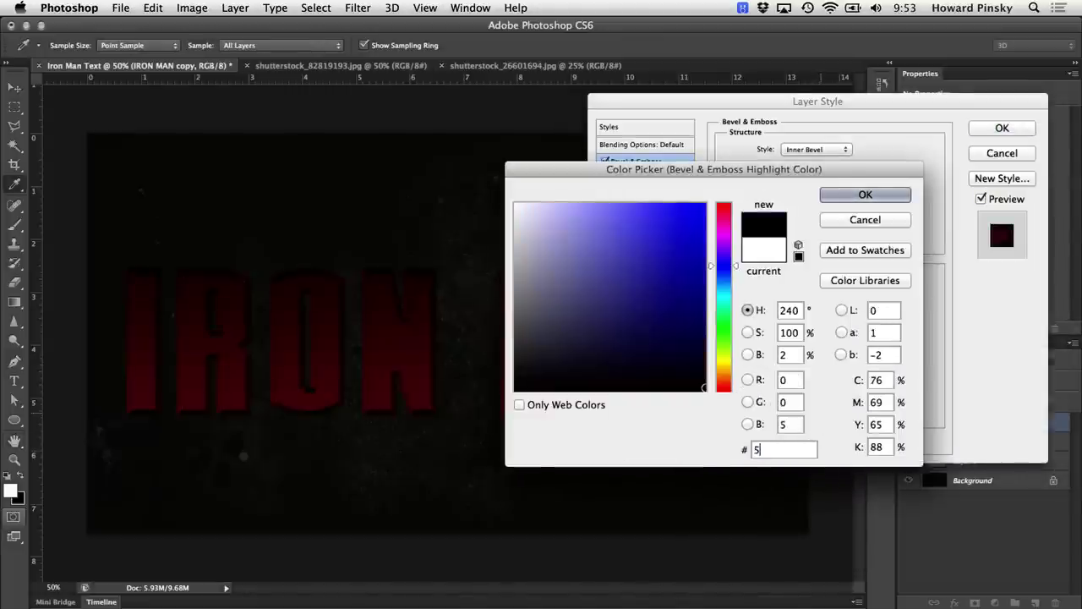
text(133)
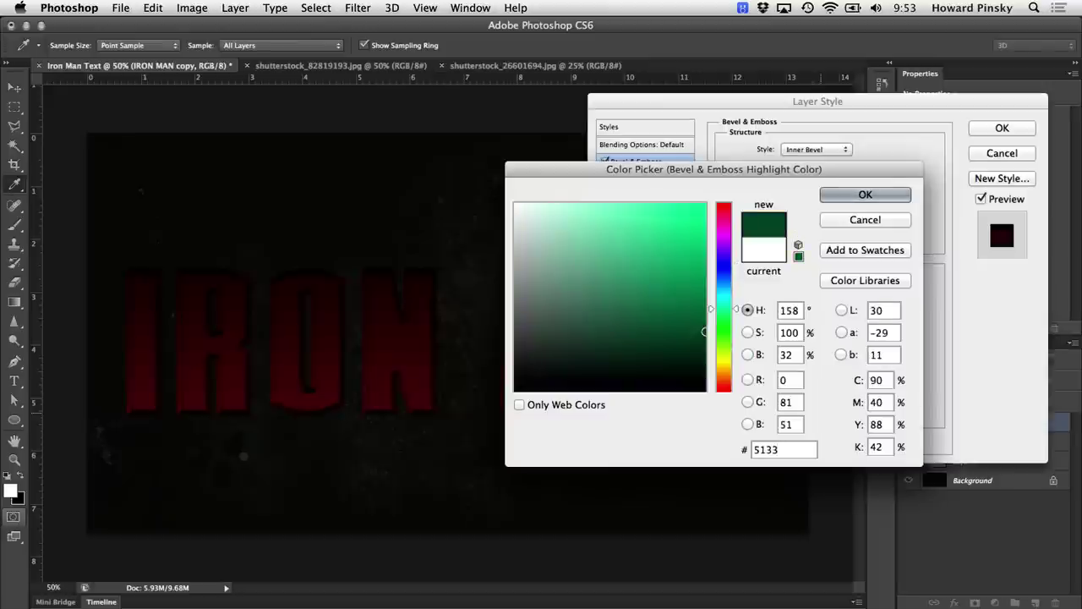
text(1d)
key(Return)
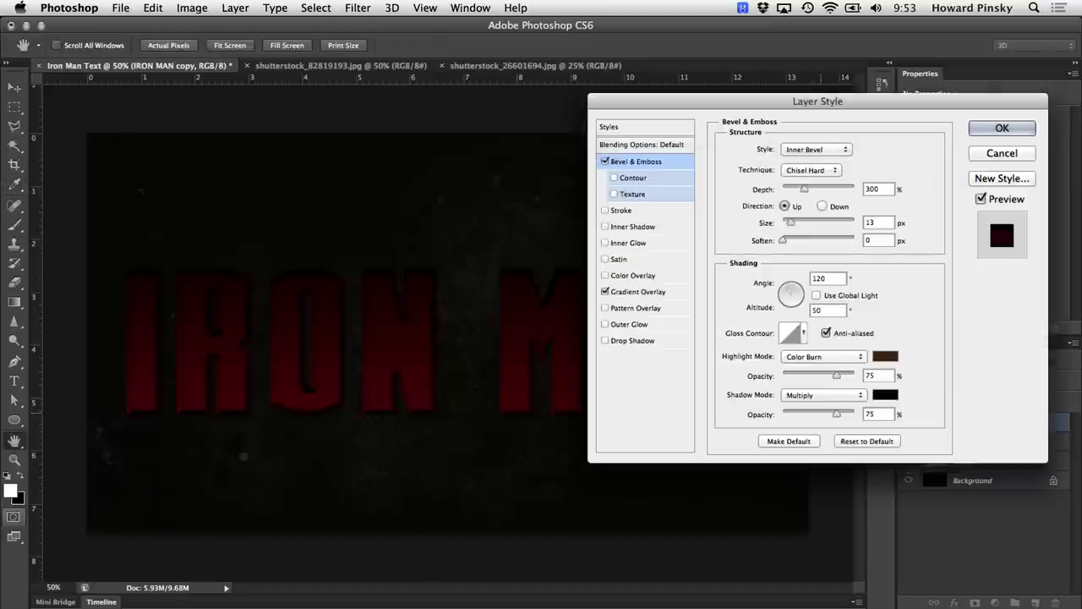
Set the bevel shadows to Screen with colour ffcb87
click(843, 394)
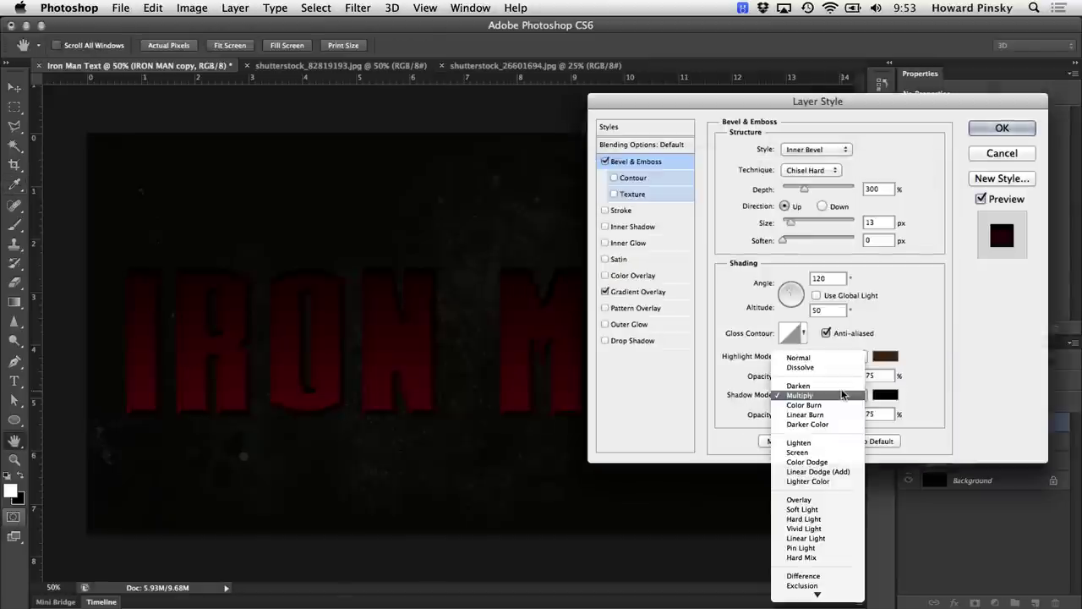
click(838, 453)
click(882, 393)
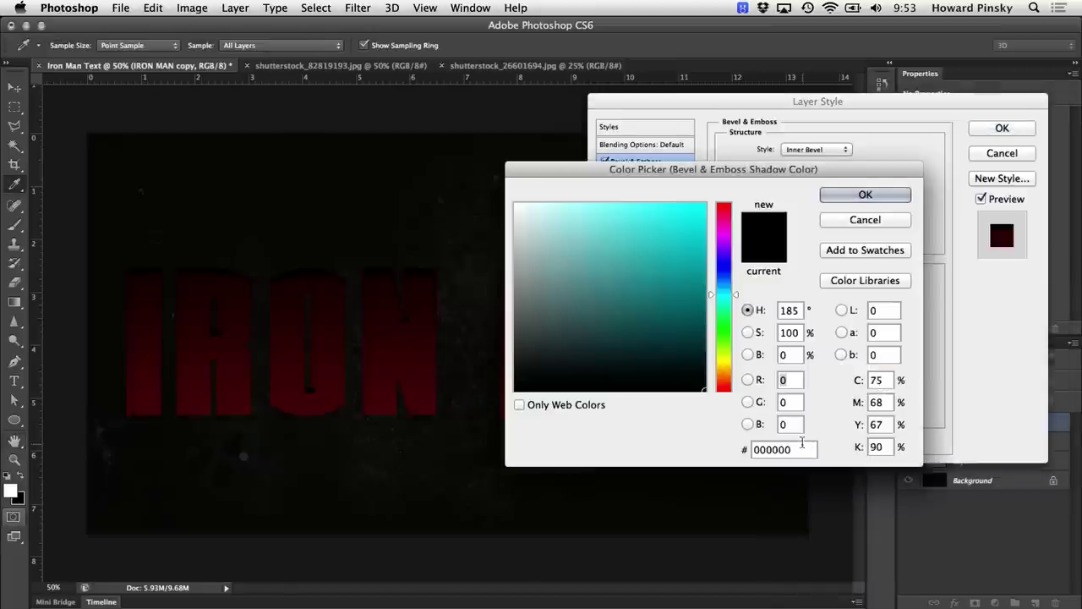
text(ff)
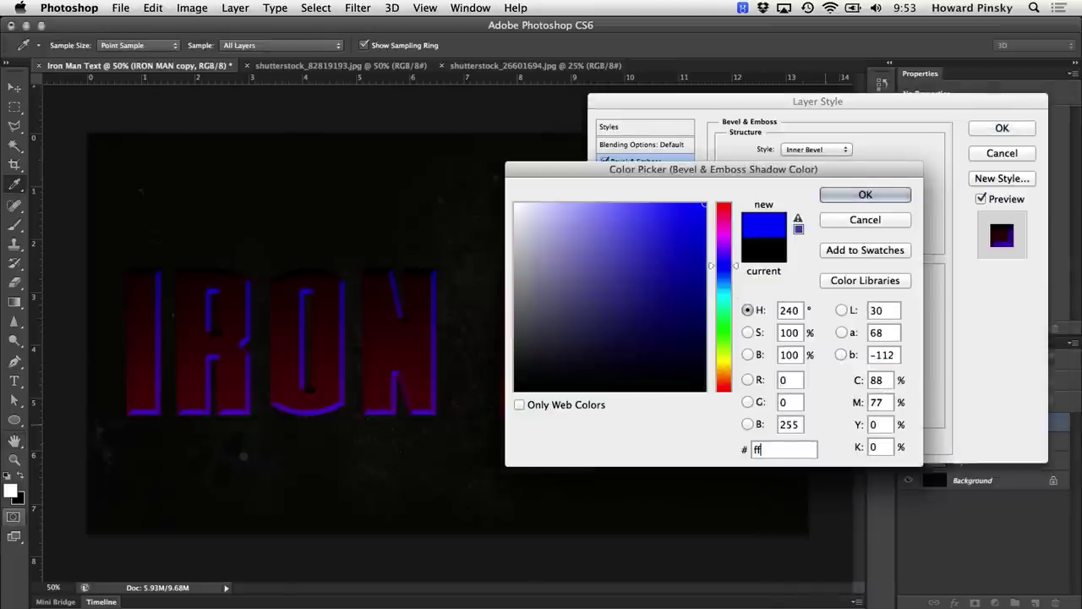
text(cb87)
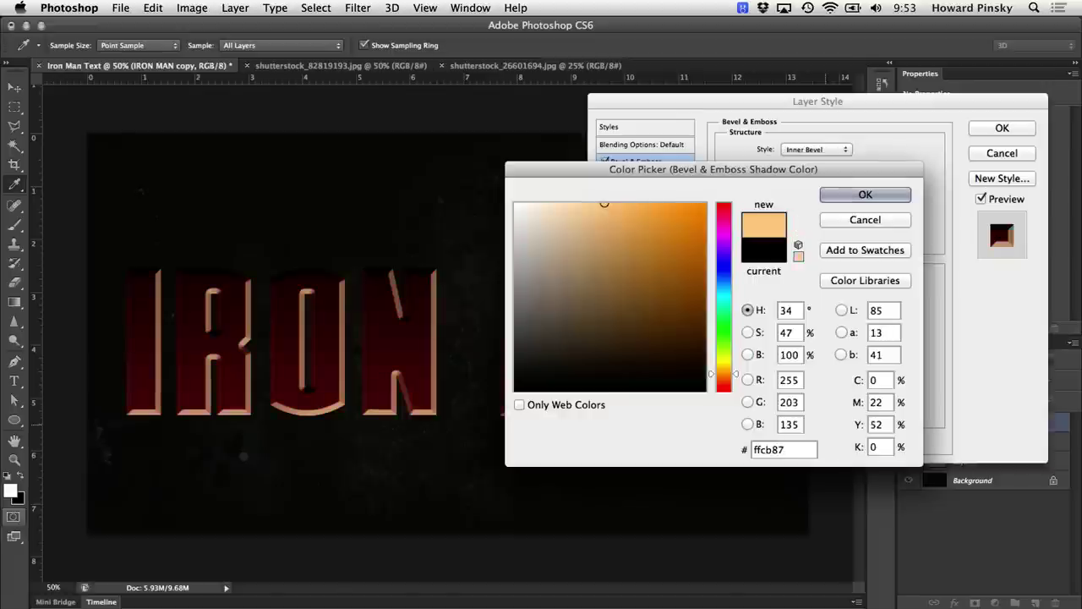
key(Return)
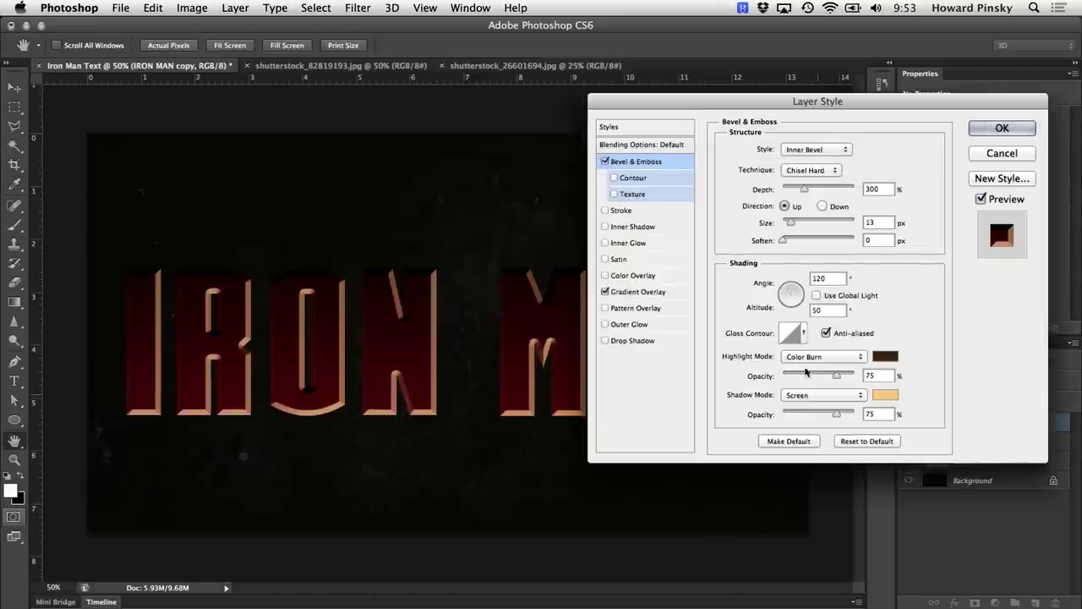
Add an anti-aliased Rounded Steps contour at 35% range and apply the layer style
click(642, 178)
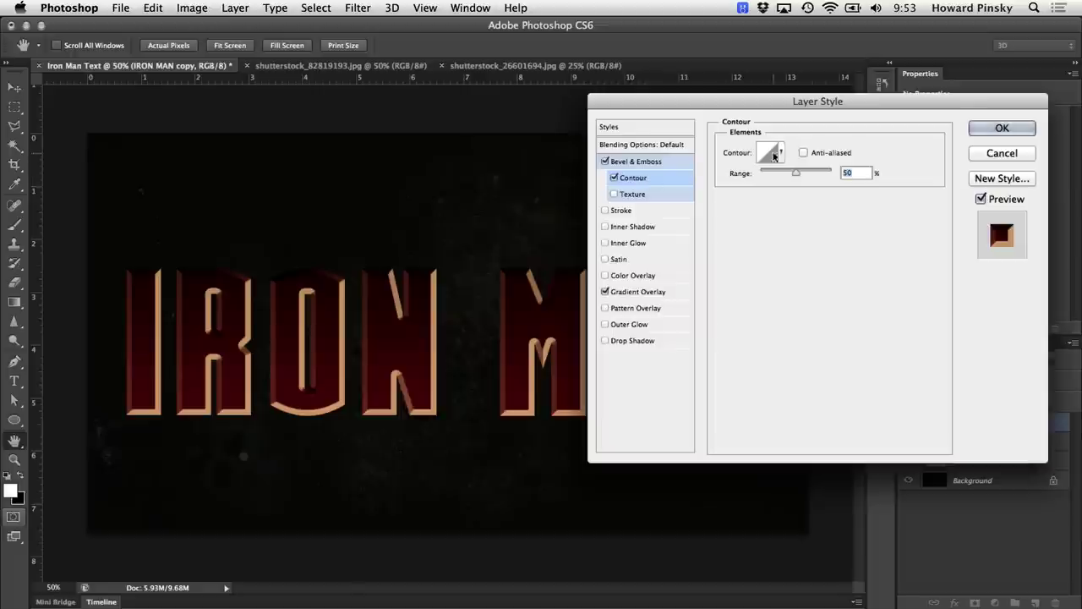
click(781, 154)
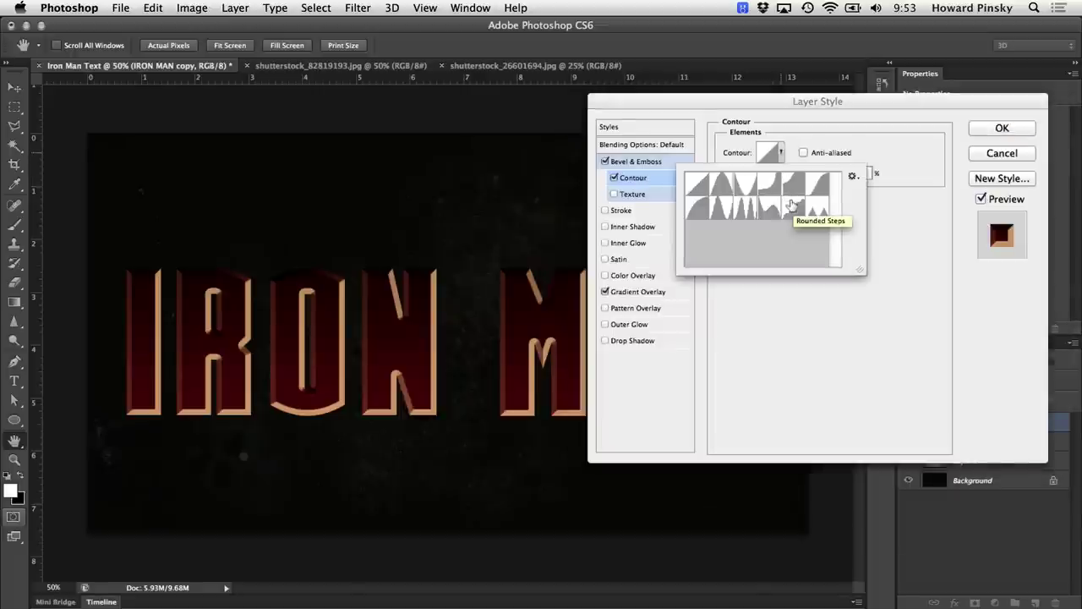
click(792, 206)
click(793, 281)
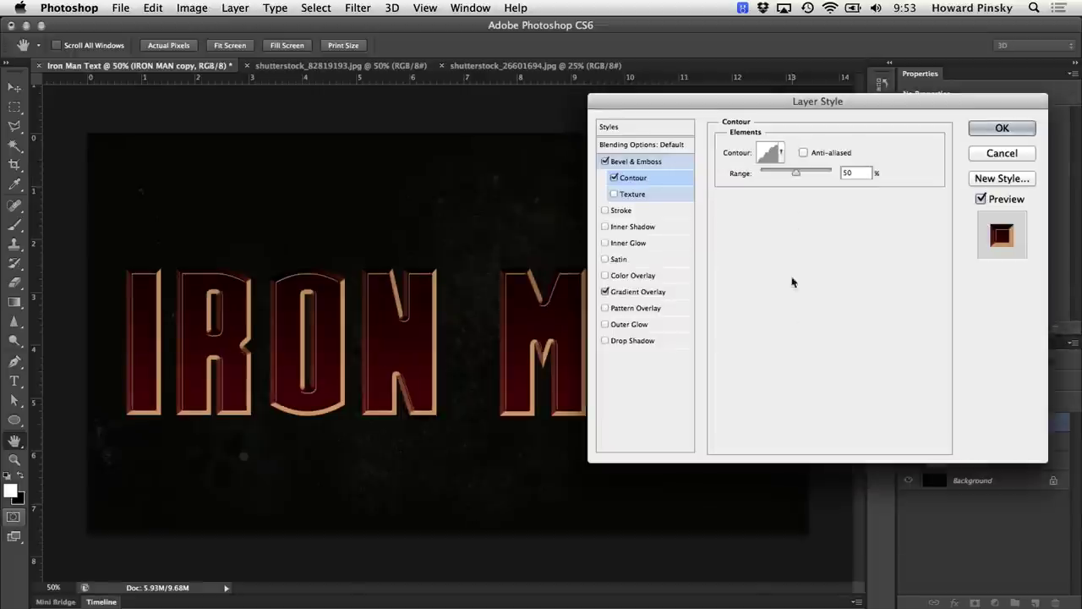
click(805, 154)
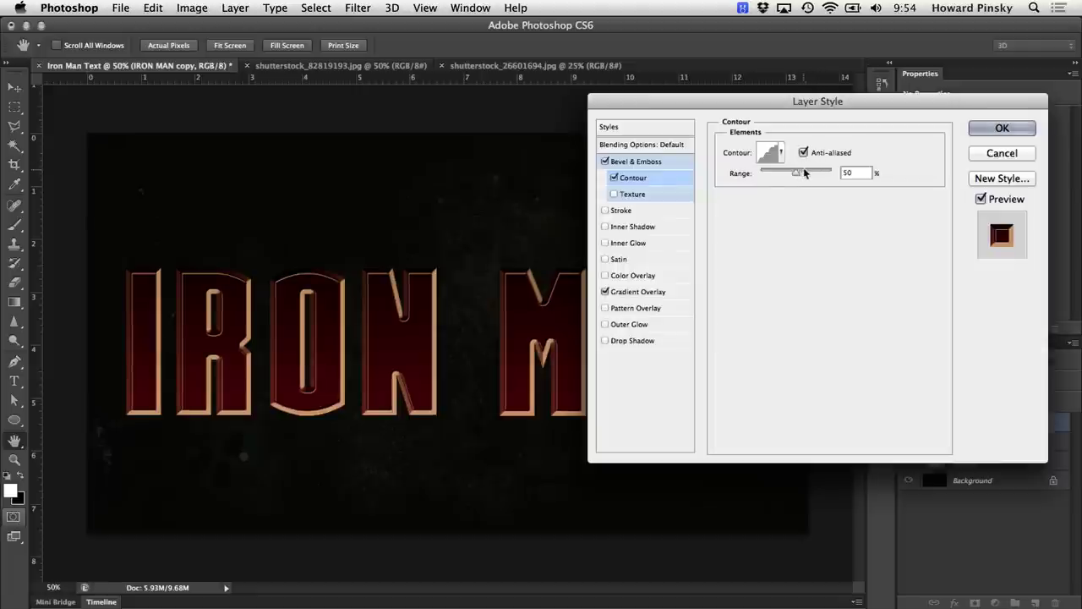
double_click(854, 173)
text(35)
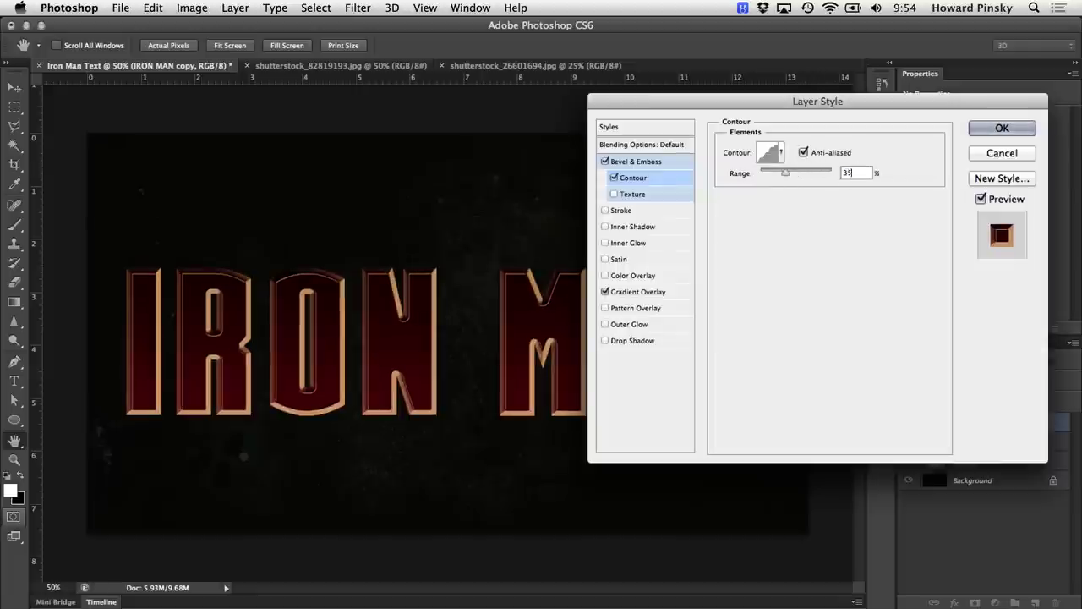
click(999, 128)
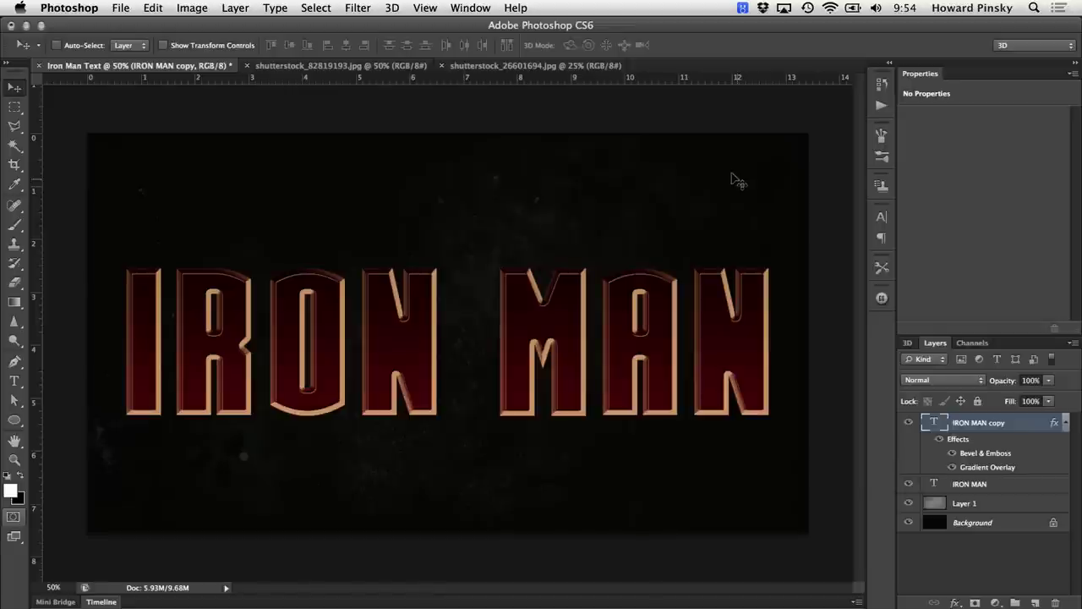
Select the original IRON MAN layer beneath the copy in the Layers panel
click(1002, 482)
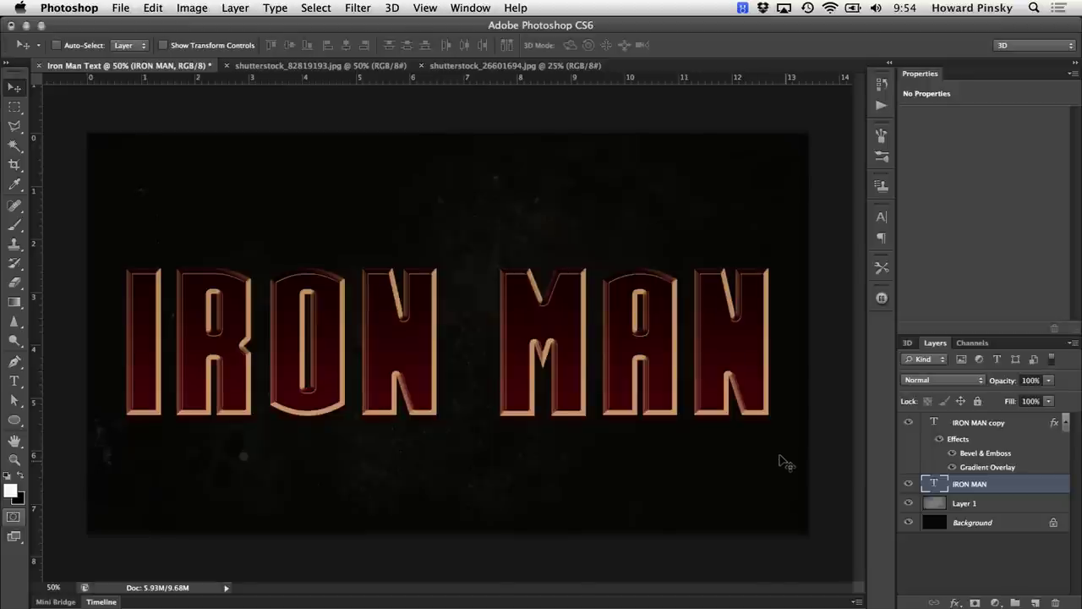
Add a Drop Shadow to IRON MAN at 100% opacity, 5 px distance and 20 px size
double_click(1036, 484)
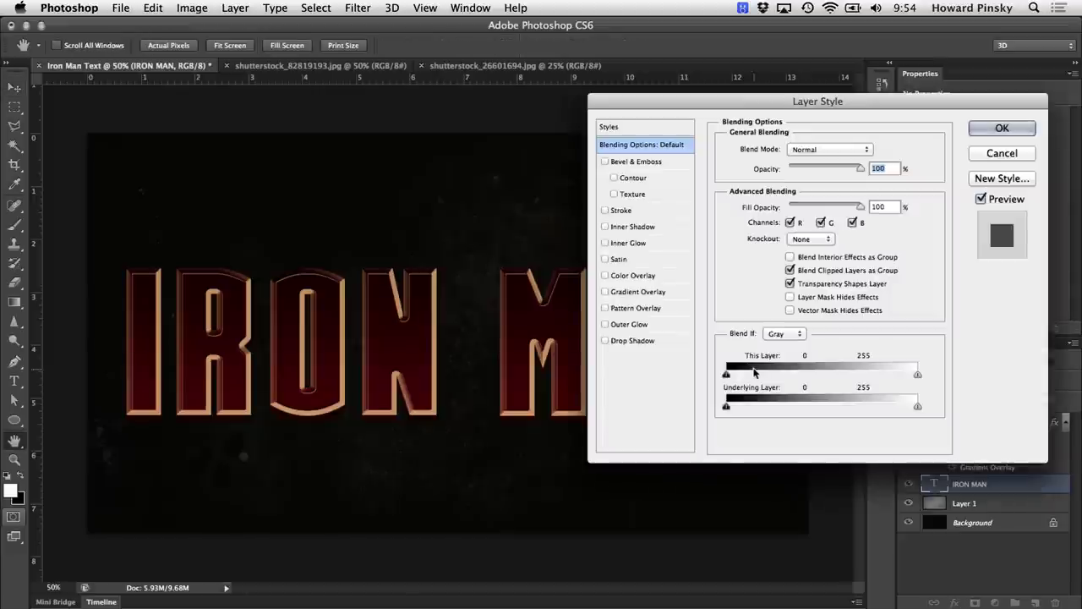
click(641, 341)
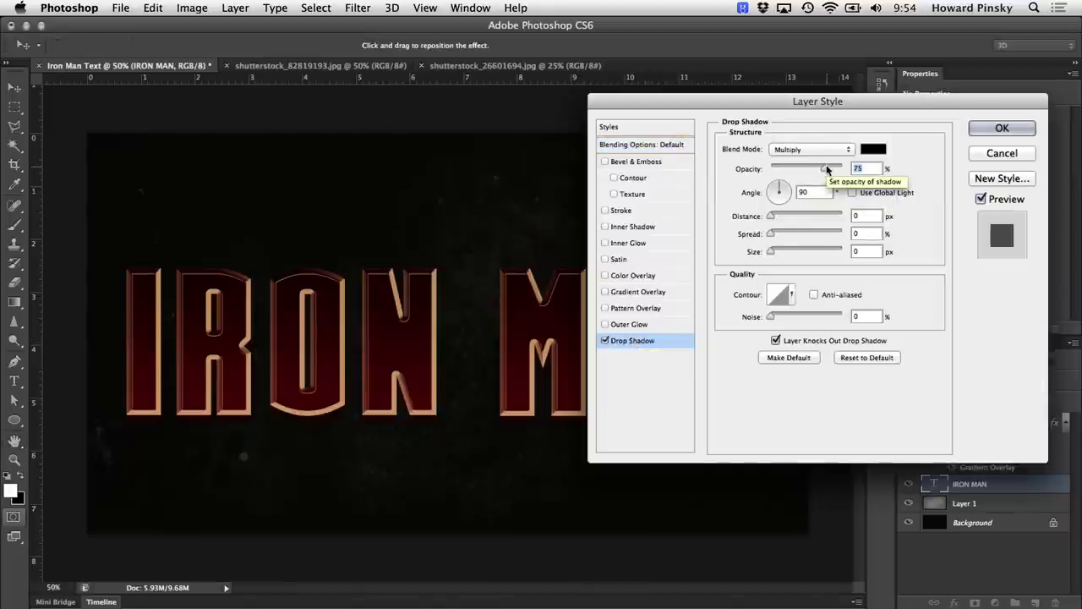
drag(828, 169, 848, 169)
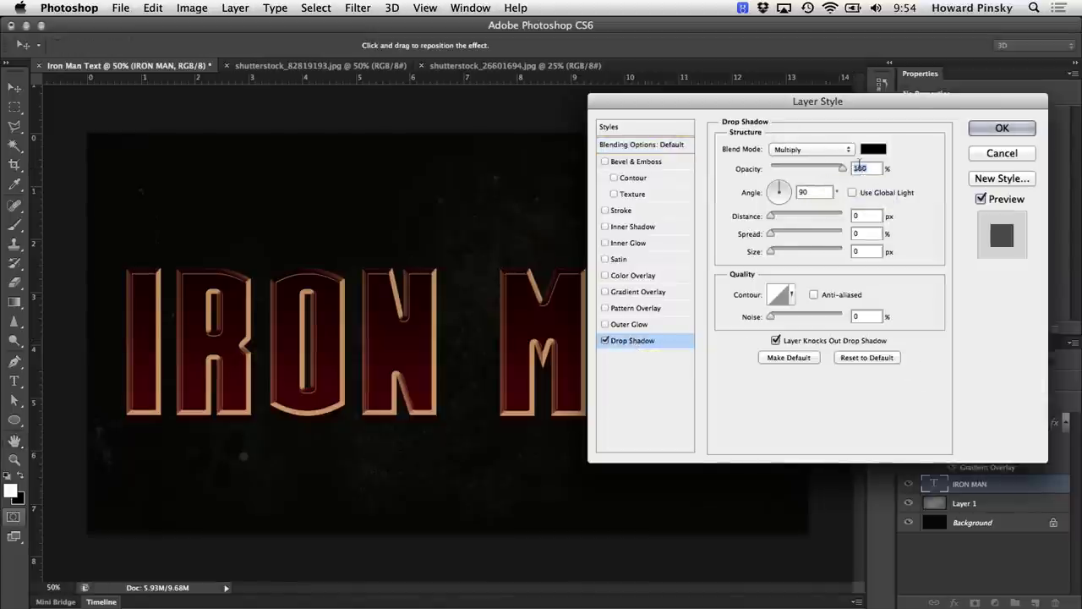
click(871, 215)
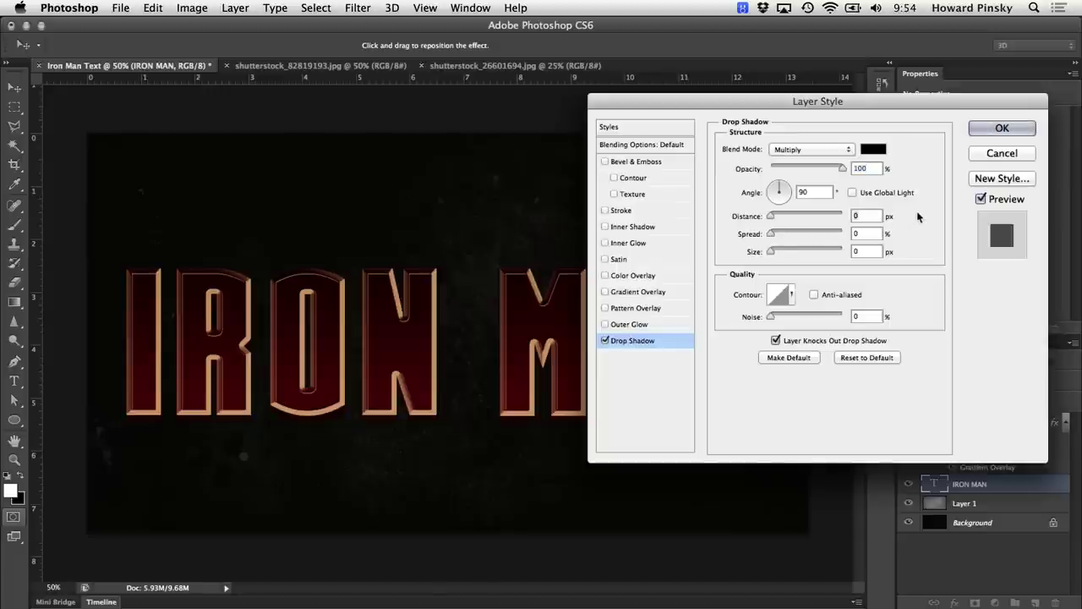
text(5)
key(Tab)
key(Tab)
text(20)
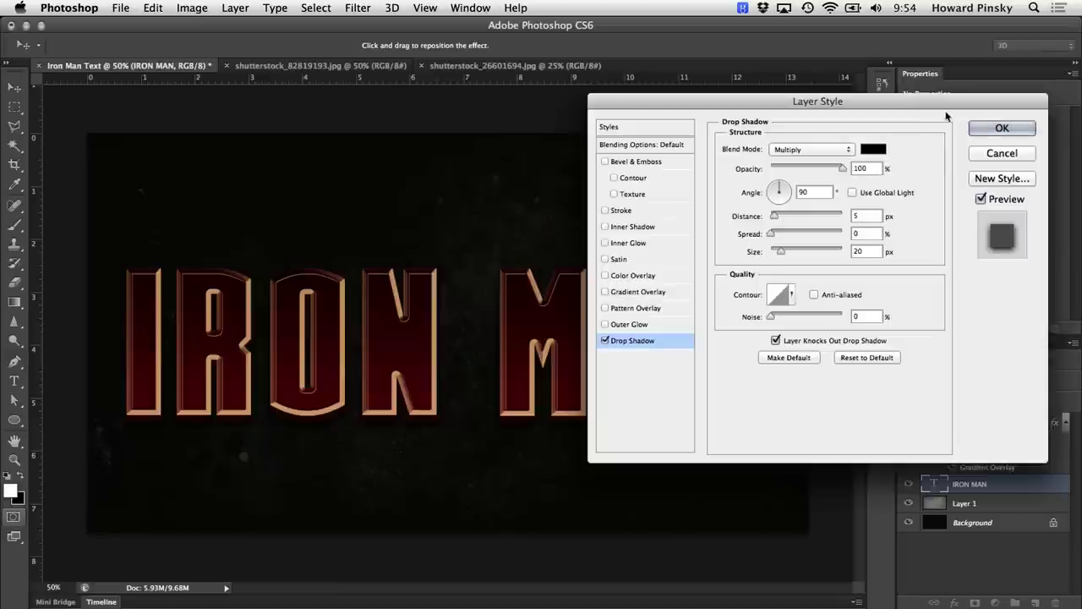
click(985, 129)
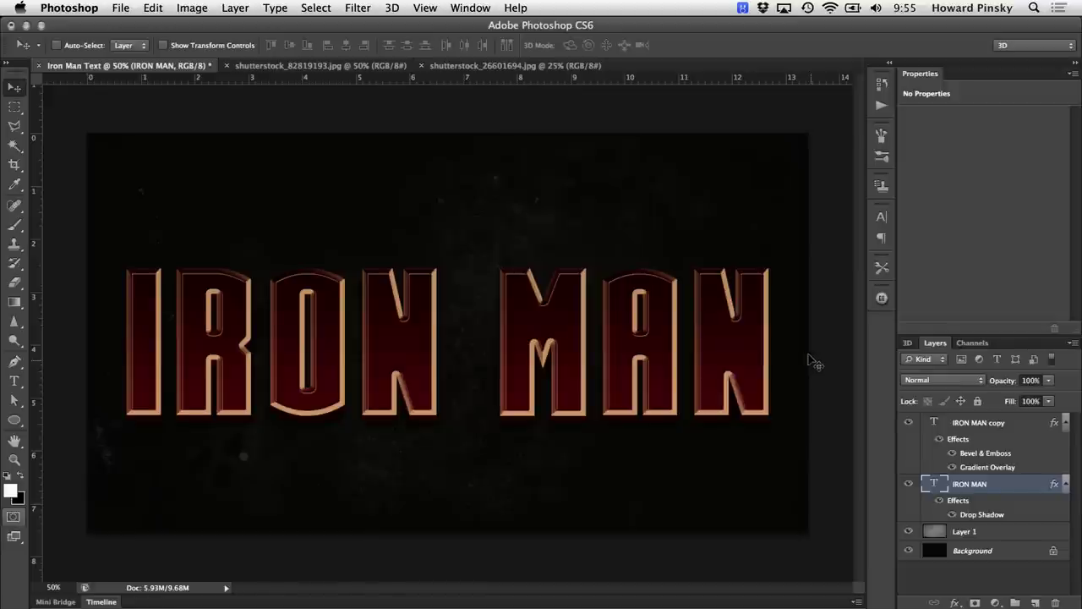
Drag the scratched-metal texture into the Iron Man Text document as Layer 2
click(1021, 421)
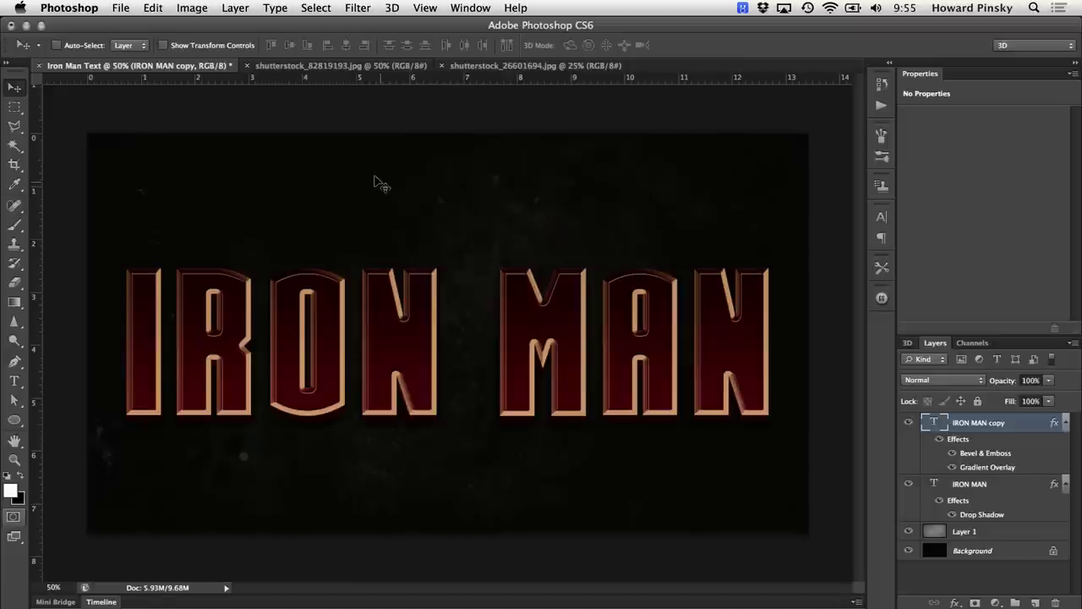
click(470, 68)
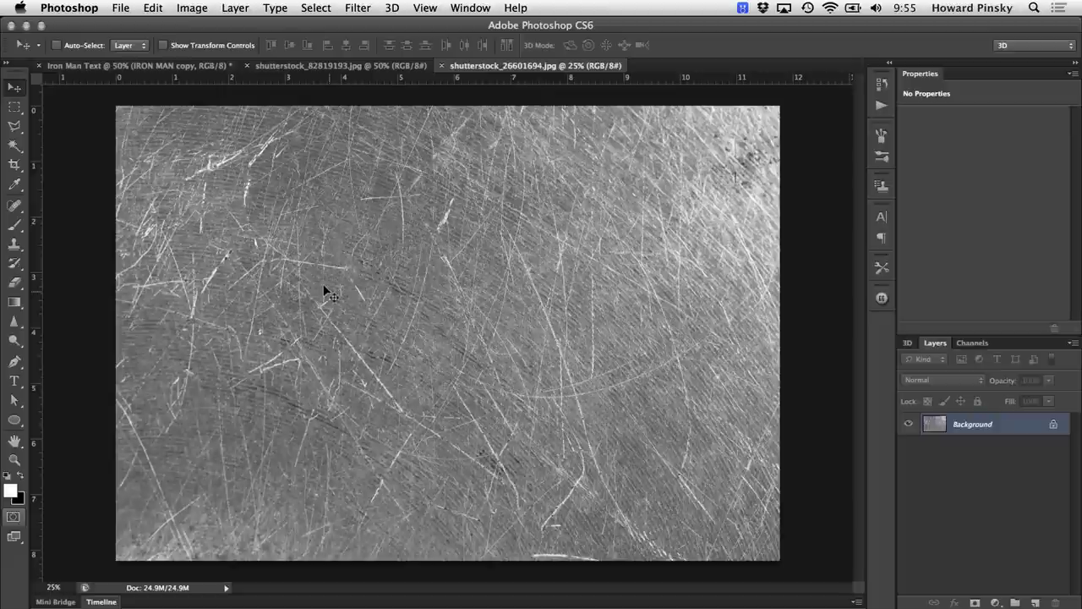
click(180, 65)
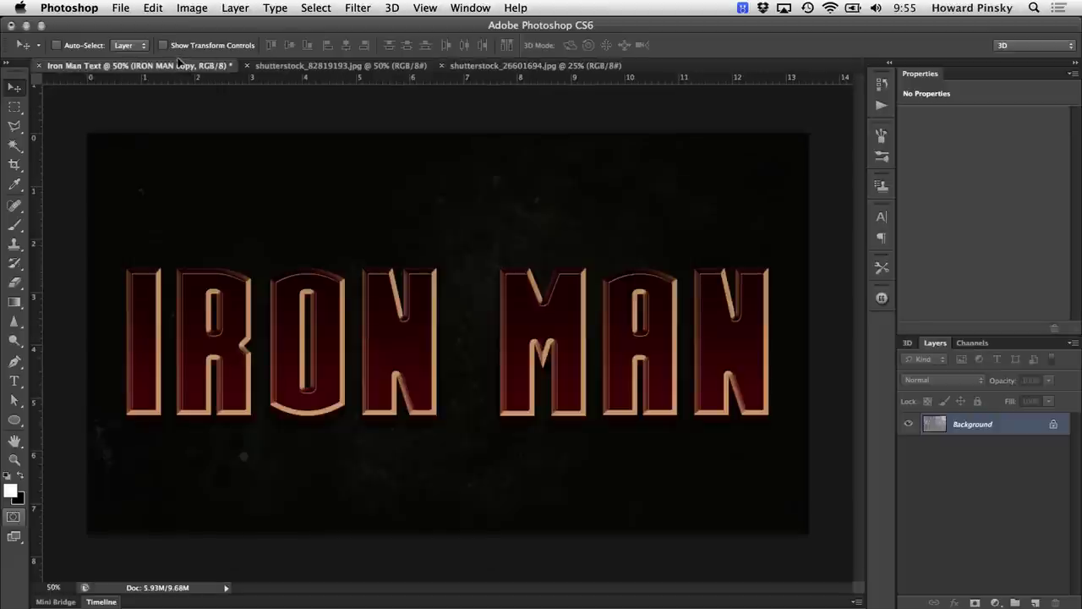
drag(180, 66, 388, 286)
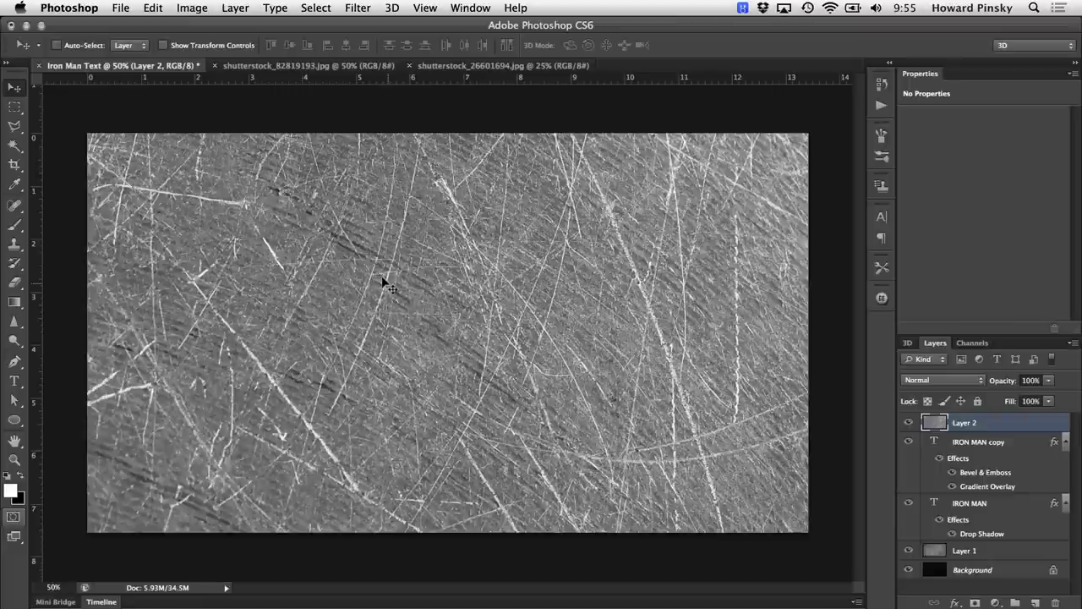
Scale the texture down with Free Transform and move it up over the letters
key(ctrl+t)
key(ctrl+0)
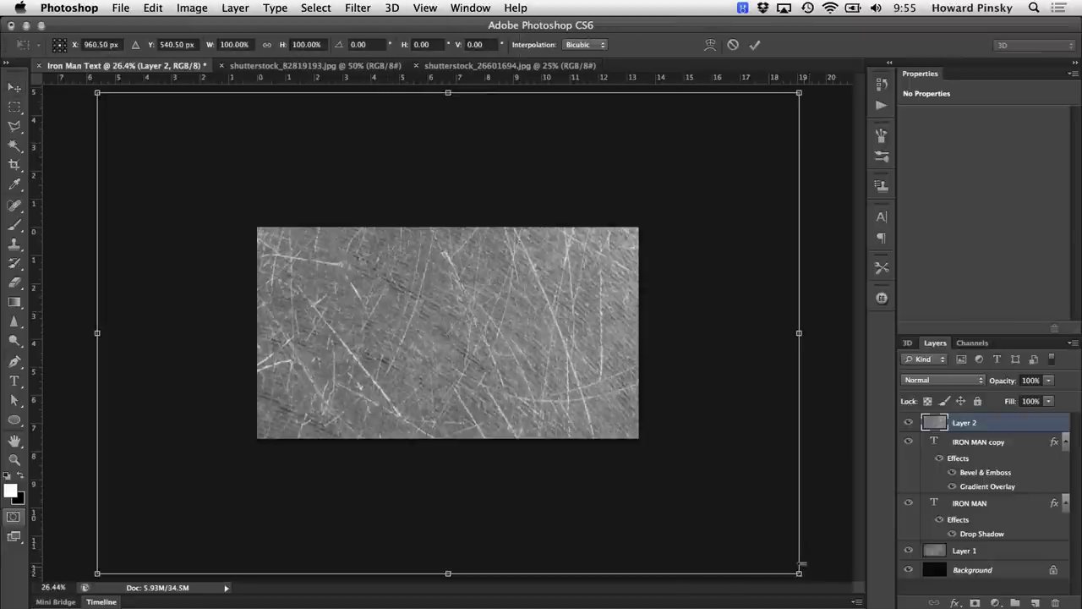
drag(801, 565, 649, 444)
key(Return)
key(ctrl+plus)
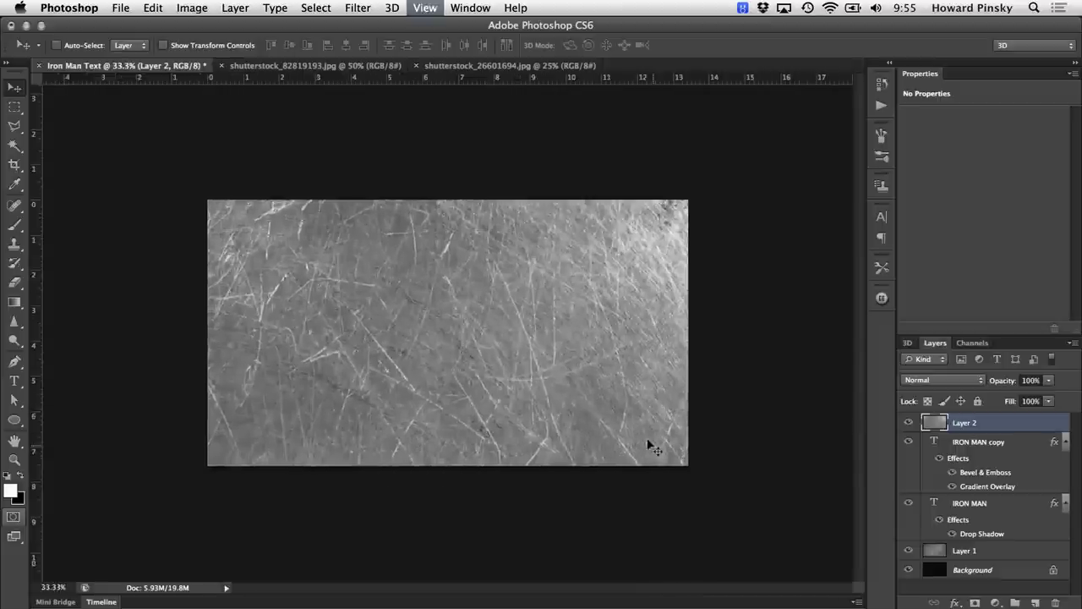
key(ctrl+plus)
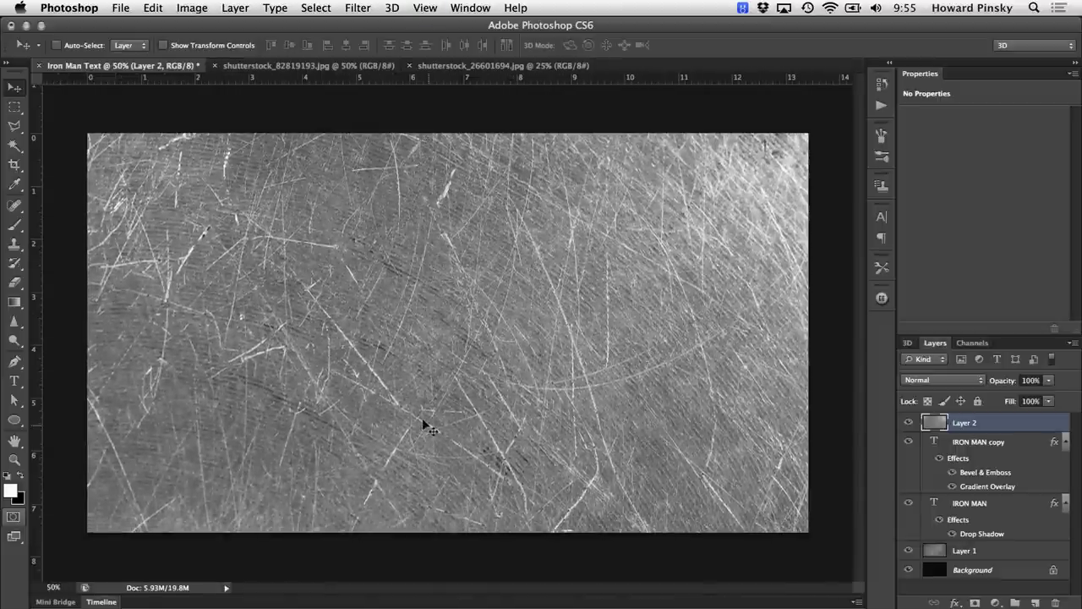
drag(425, 425, 416, 305)
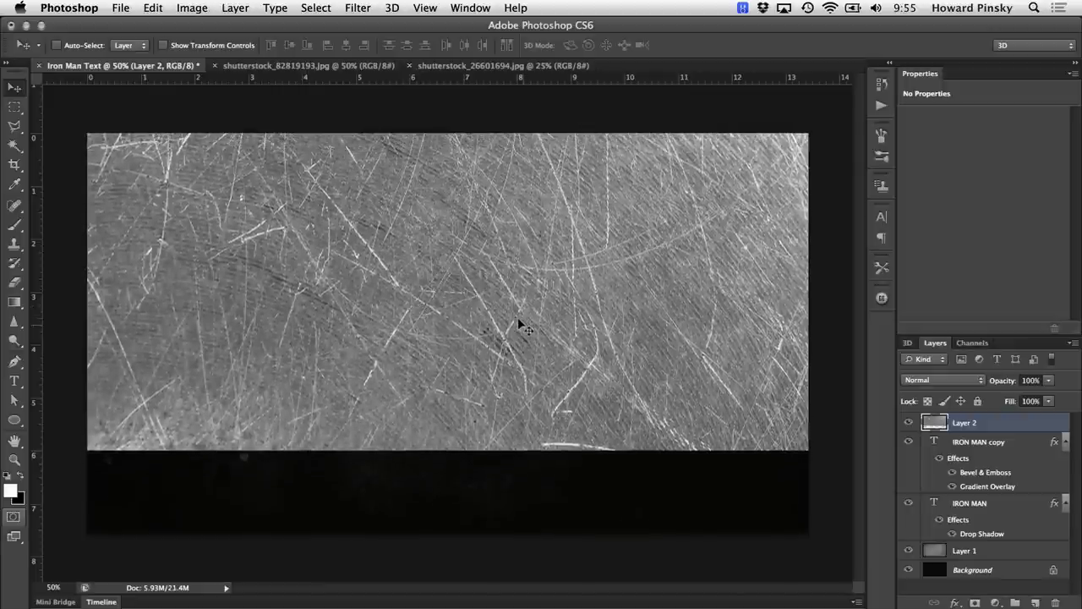
Load the IRON MAN letters as a selection and add it as Layer 2's mask
super+click(933, 440)
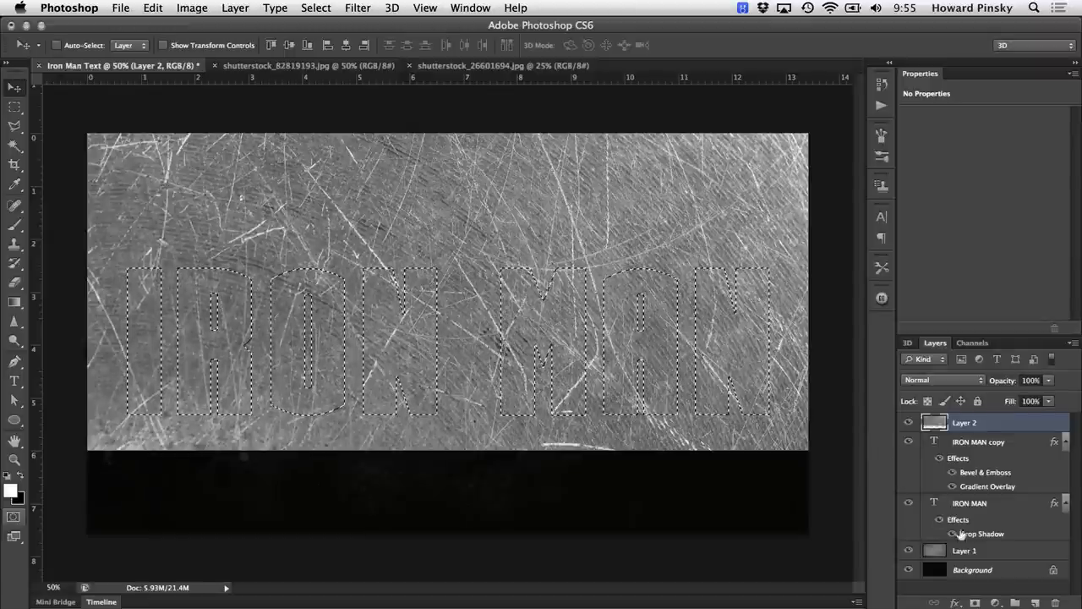
click(975, 601)
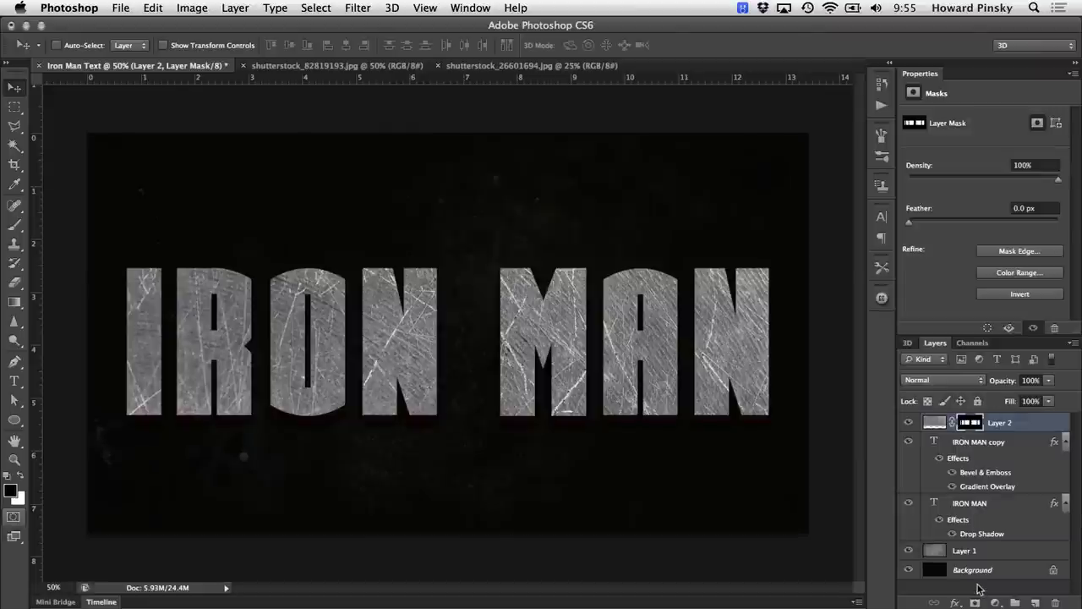
Set Layer 2's blend mode to Soft Light and its opacity to 60%
click(970, 377)
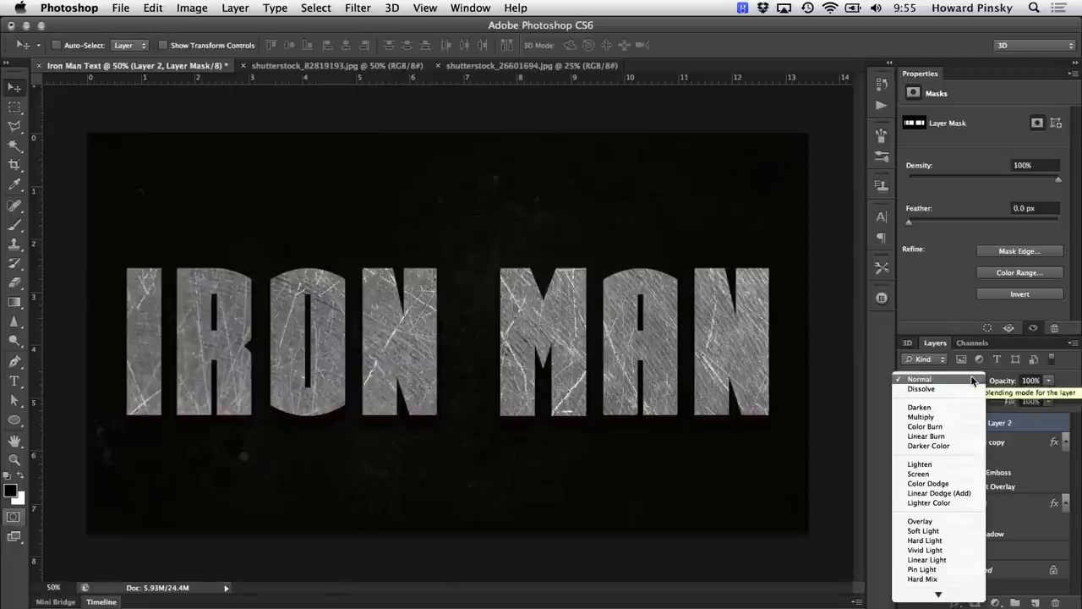
click(952, 531)
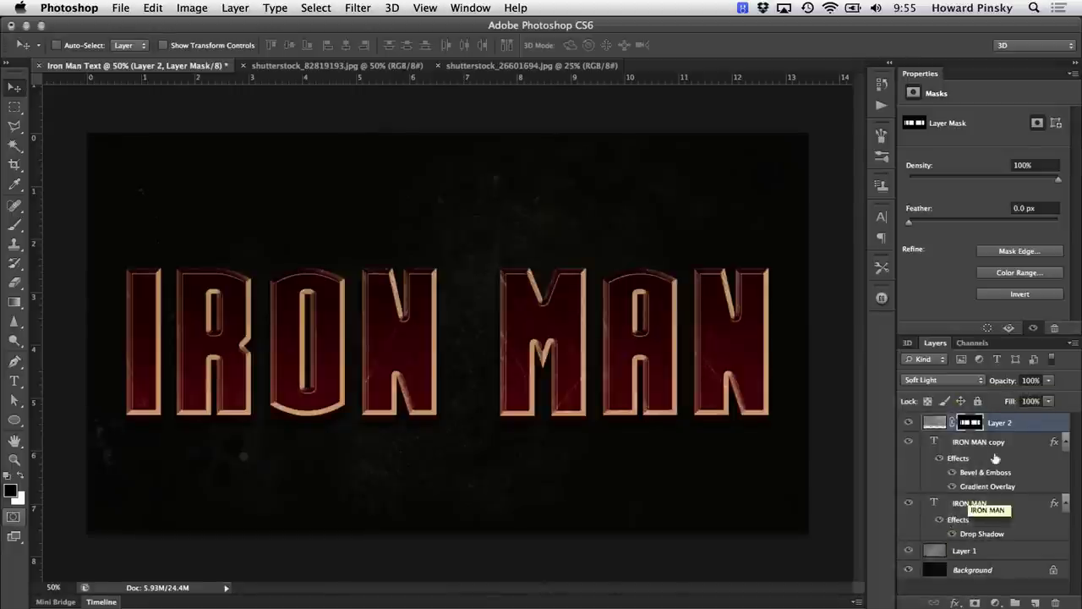
click(1052, 383)
drag(1052, 396, 1027, 400)
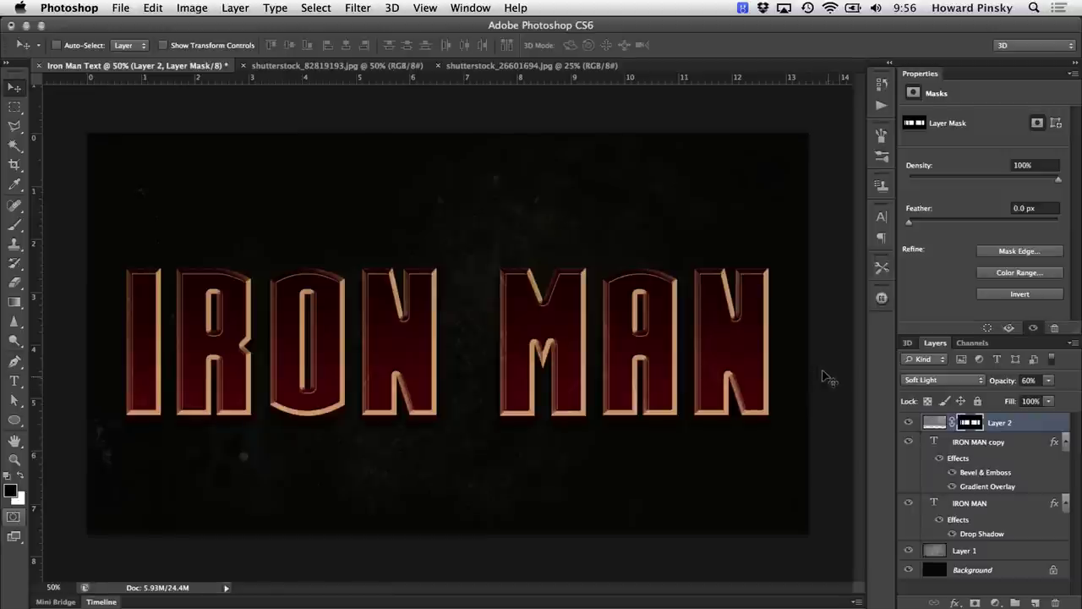
Add a new empty layer named Light
click(1033, 600)
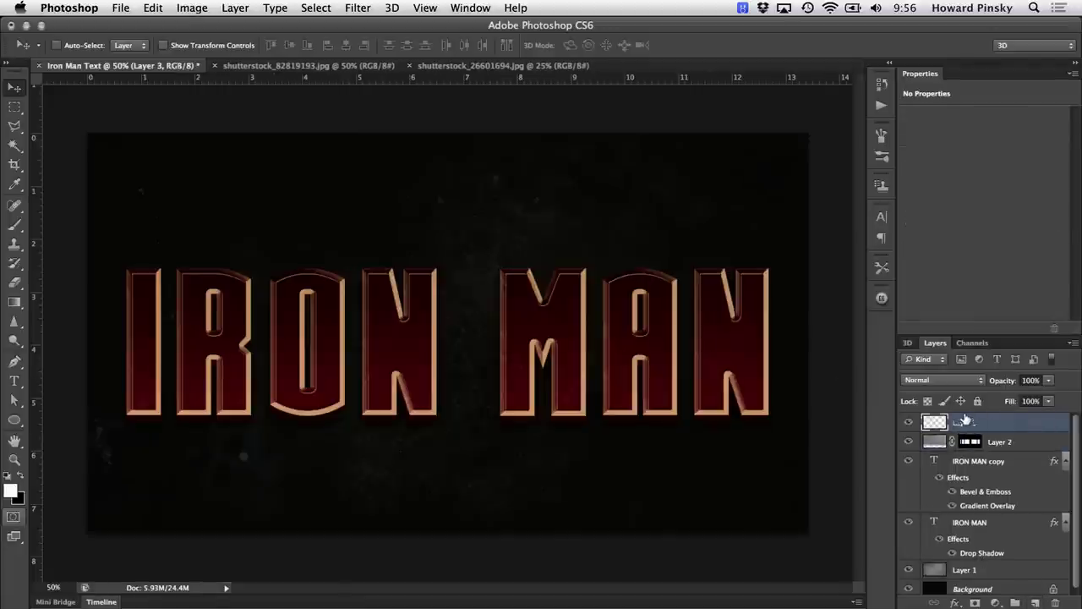
double_click(967, 422)
text(Light)
key(Return)
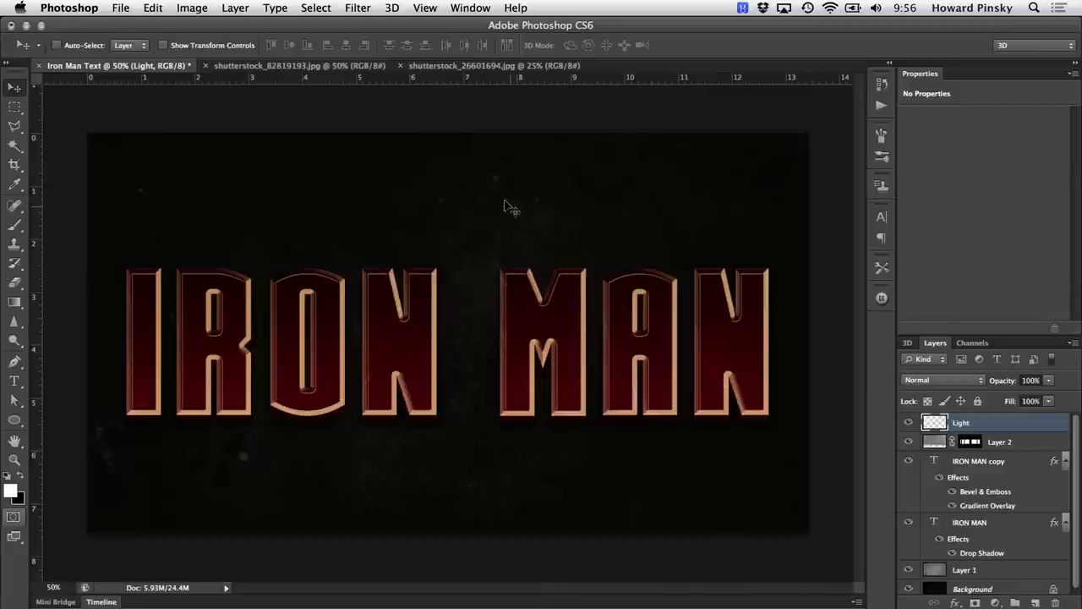
Paint one soft white glow at the top centre with a 1300 px brush
key(b)
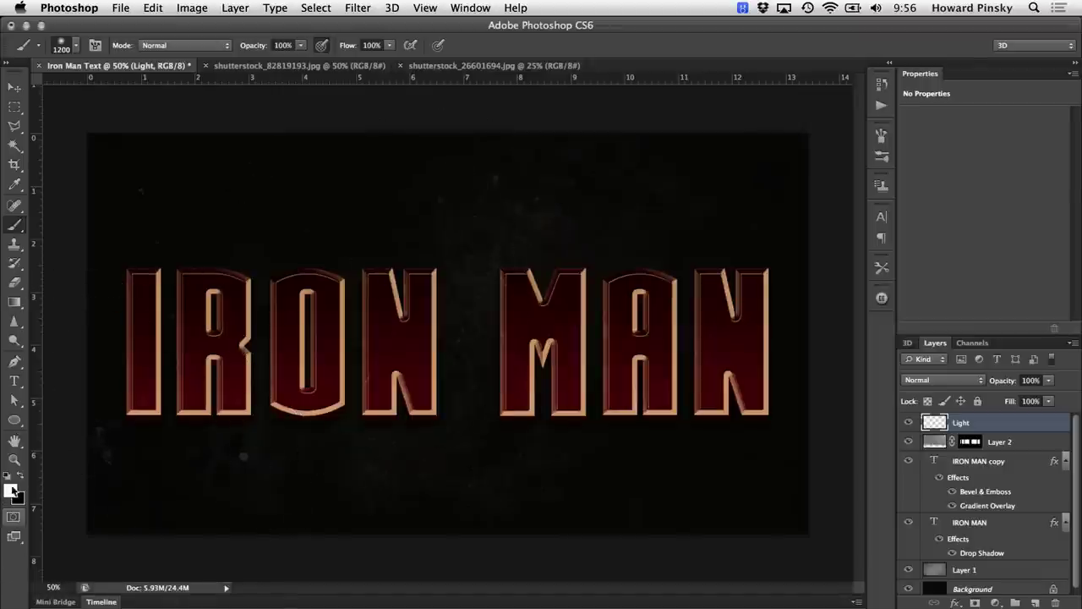
right_click(389, 236)
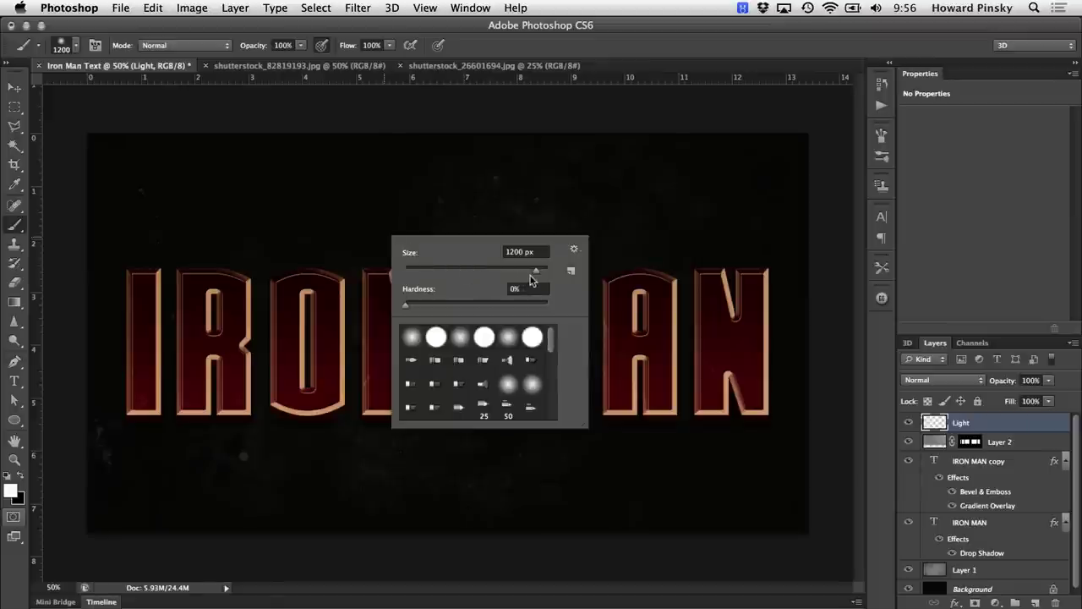
drag(531, 277, 534, 276)
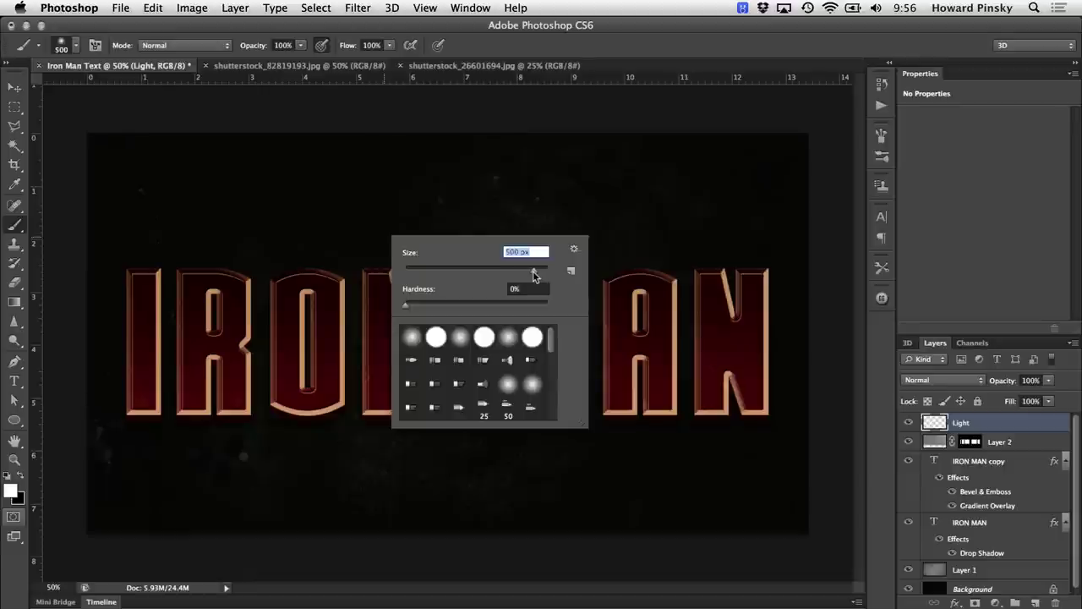
key(Return)
key(bracketright)
key(bracketright)
key(bracketright)
key(bracketright)
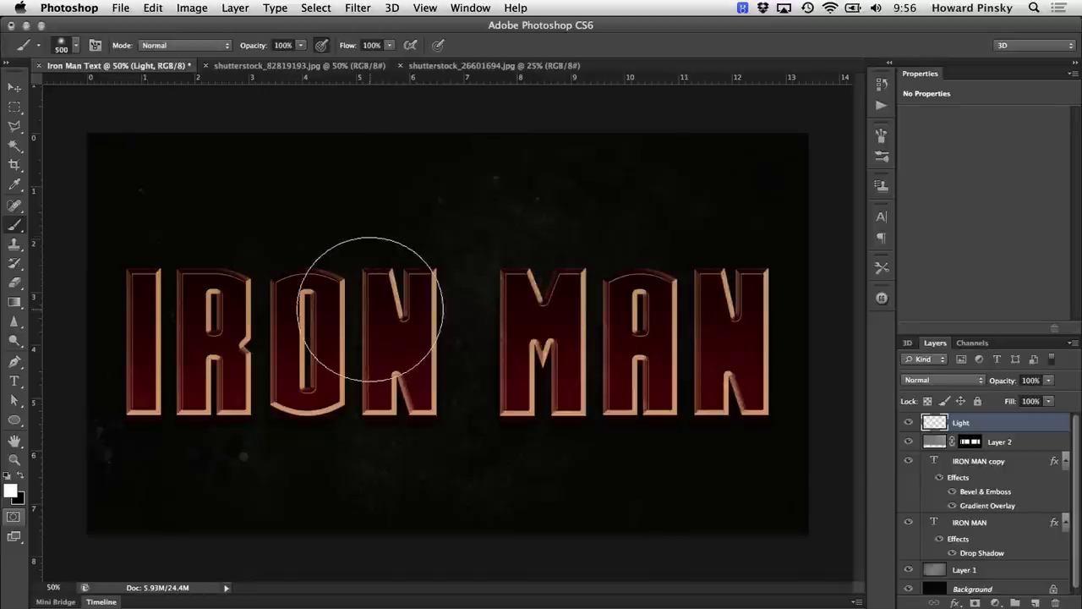
key(bracketright)
key(bracketright)
key(bracketright)
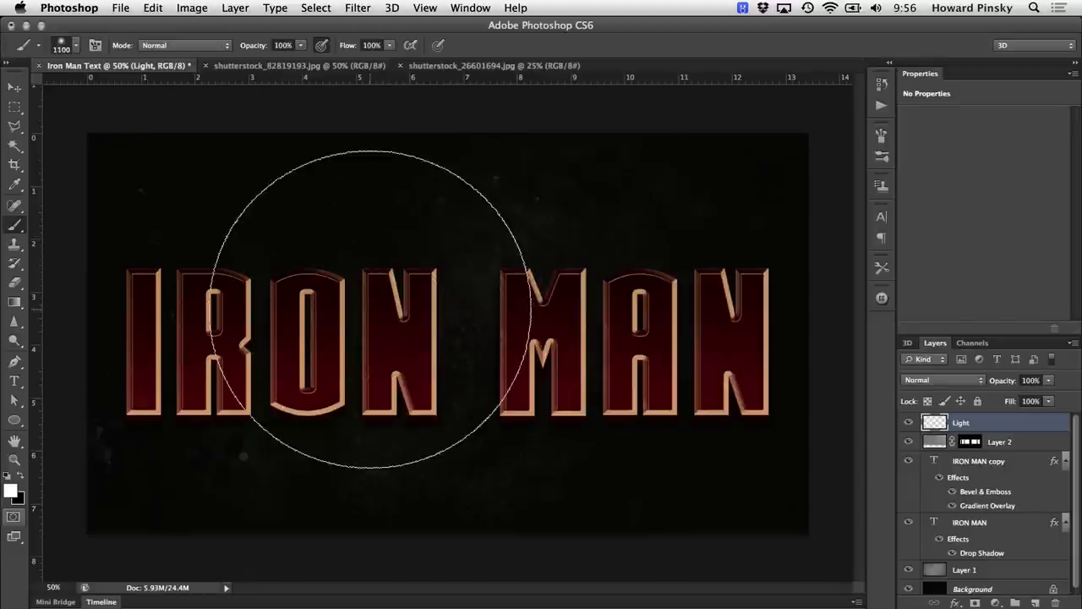
key(bracketright)
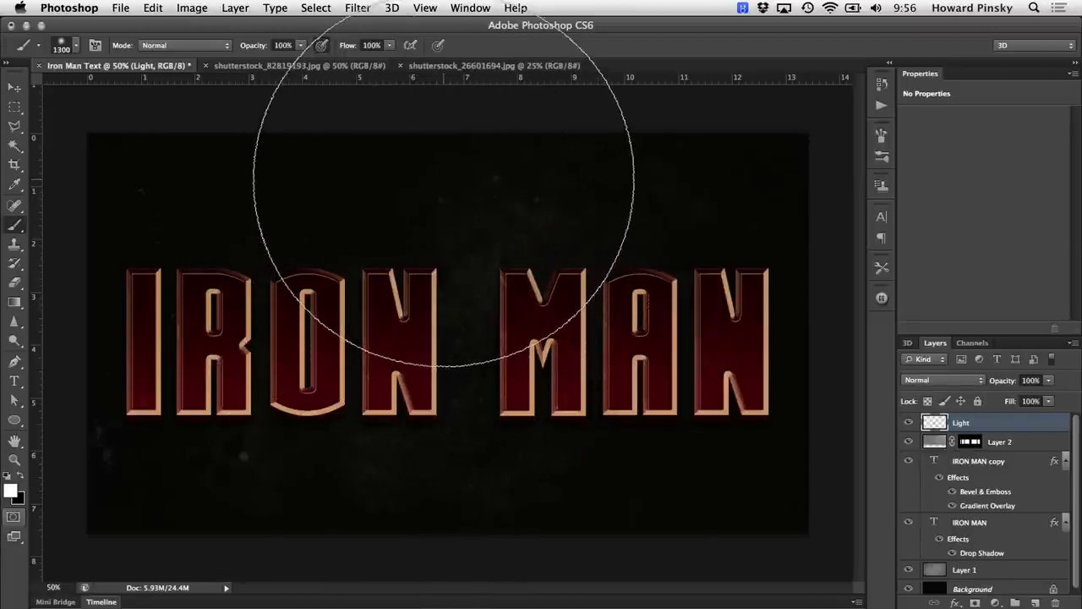
click(443, 179)
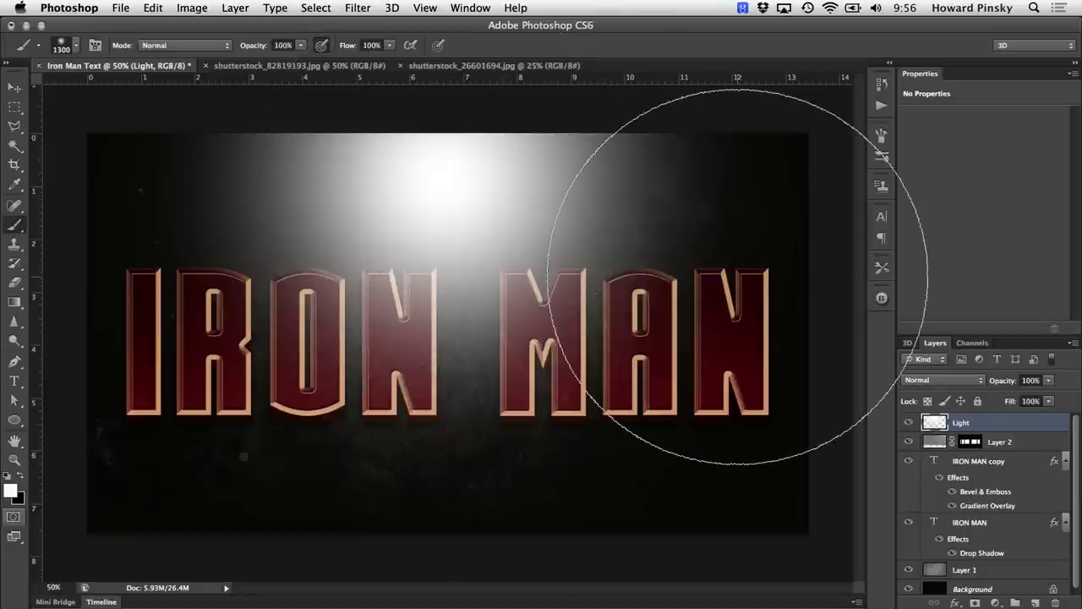
Set the Light layer's blend mode to Soft Light
key(v)
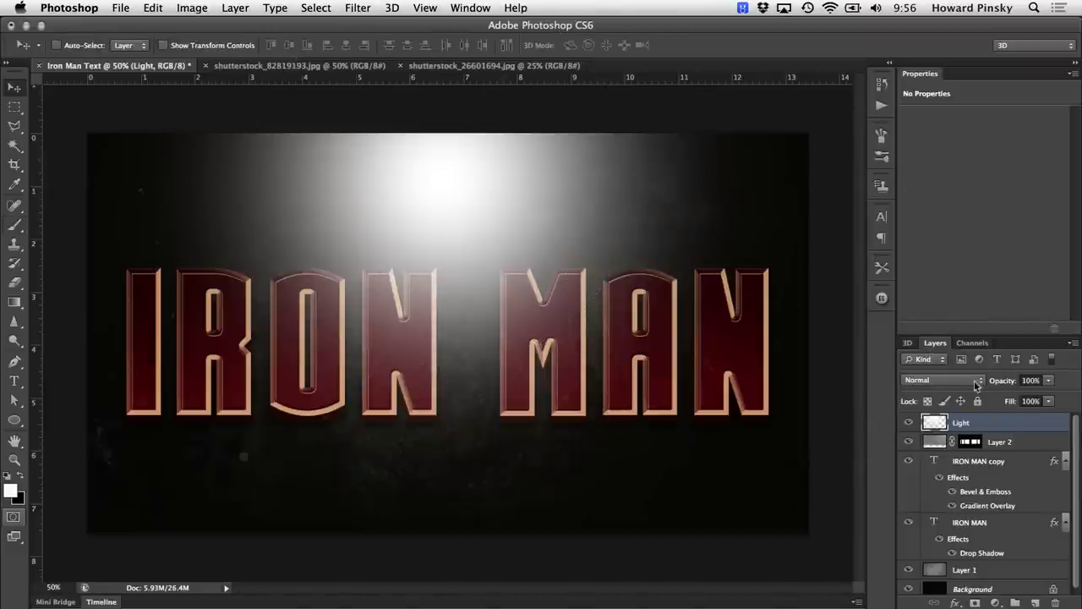
click(977, 382)
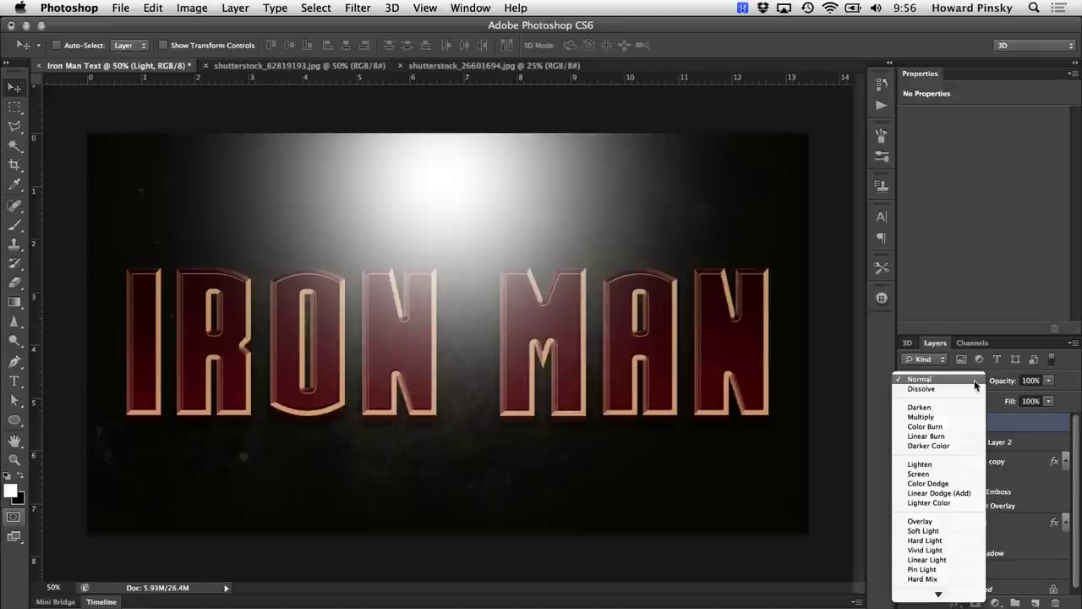
click(949, 530)
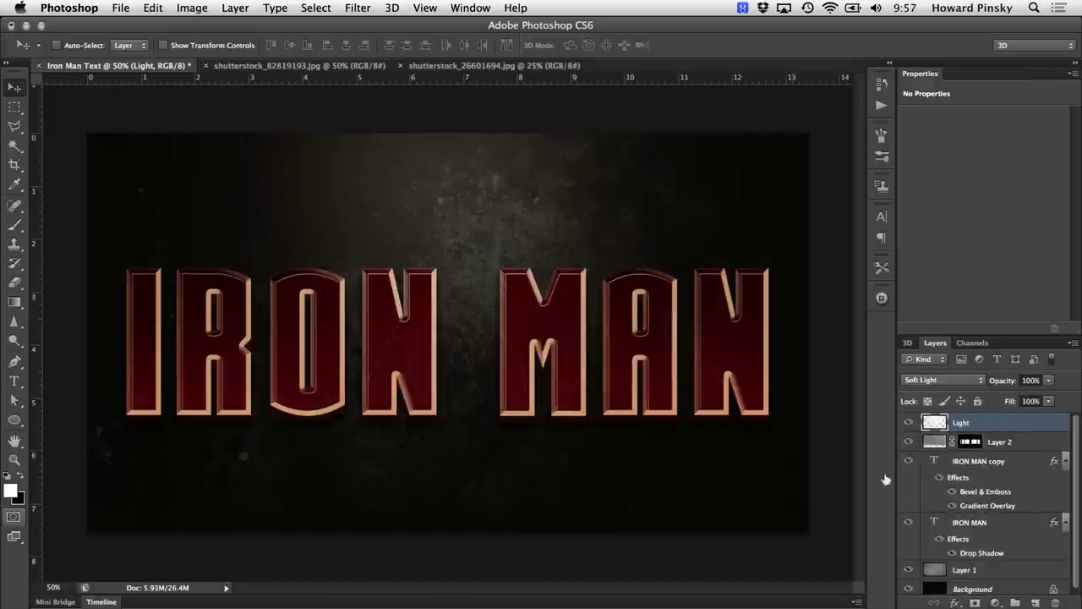
Add a new layer named Shine directly above IRON MAN copy
click(1014, 462)
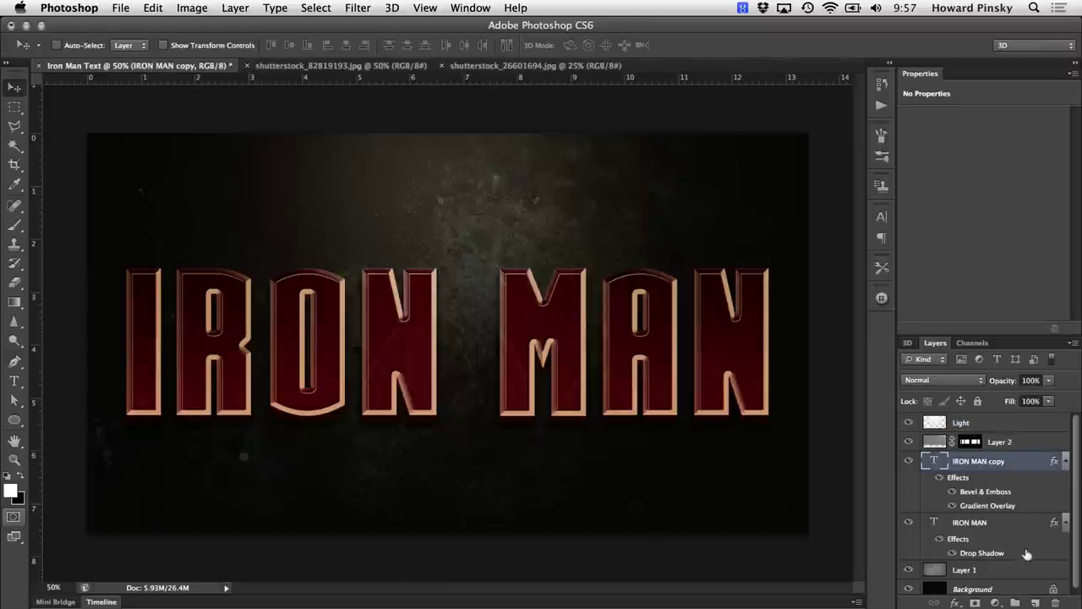
click(1034, 602)
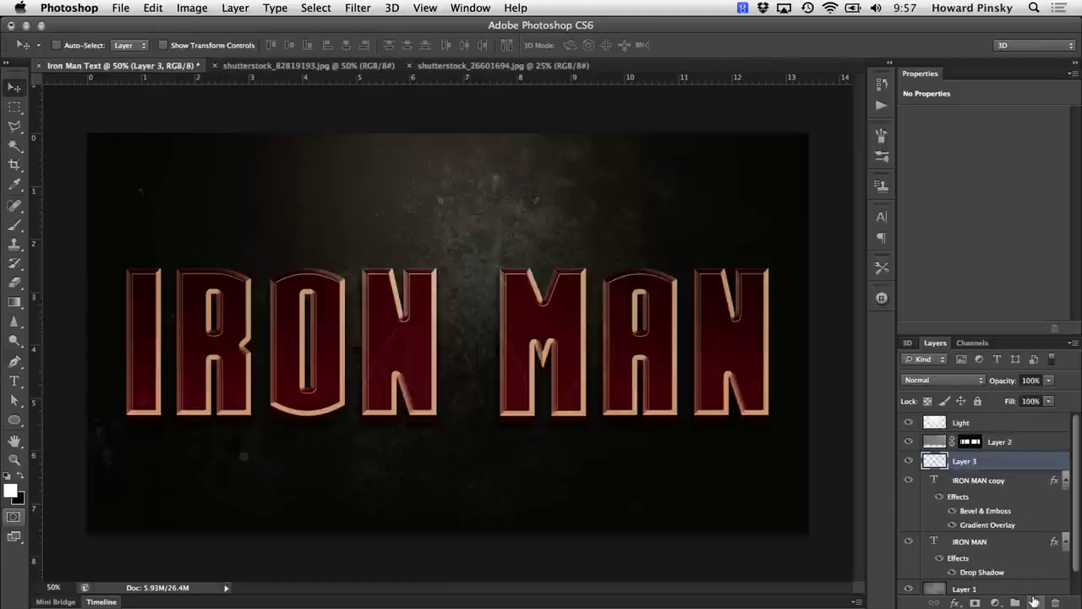
double_click(972, 461)
text(Shine)
key(Return)
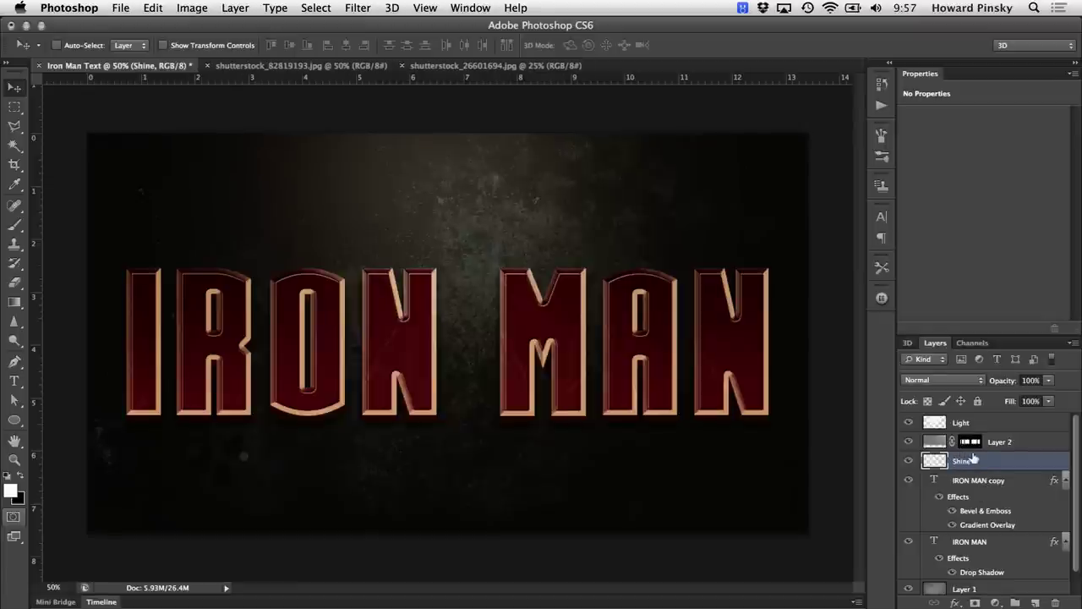
Fill a selection of the IRON MAN letters with white on Shine, then deselect
super+click(933, 480)
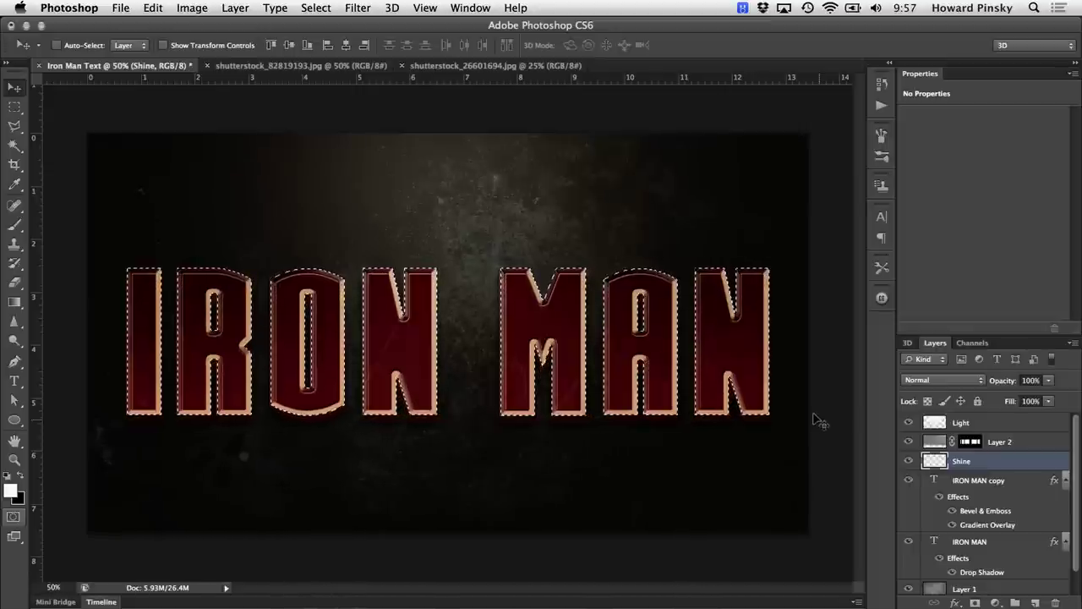
key(x)
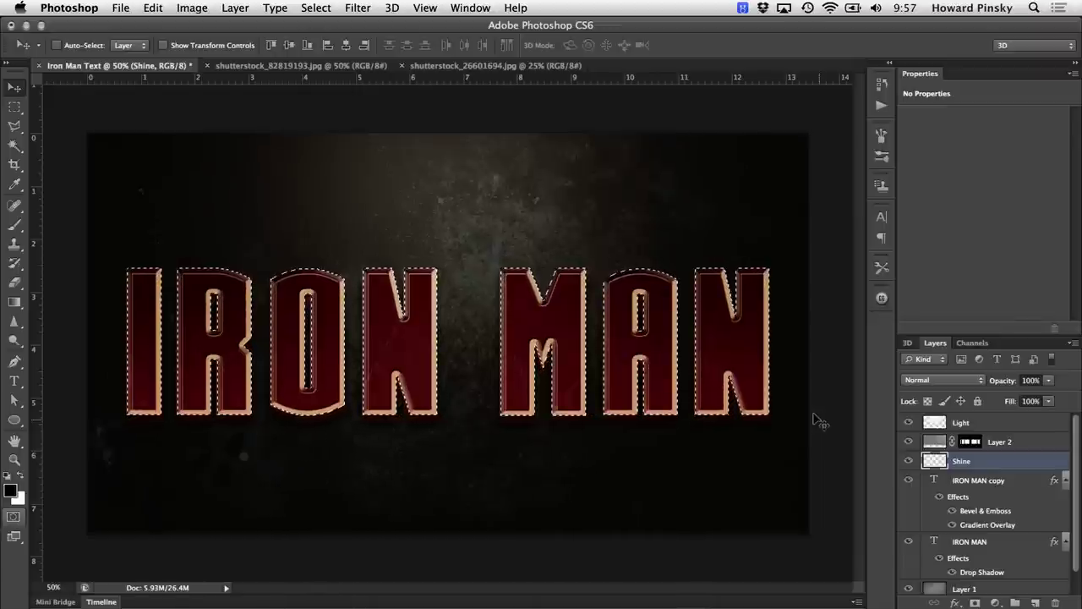
key(super+BackSpace)
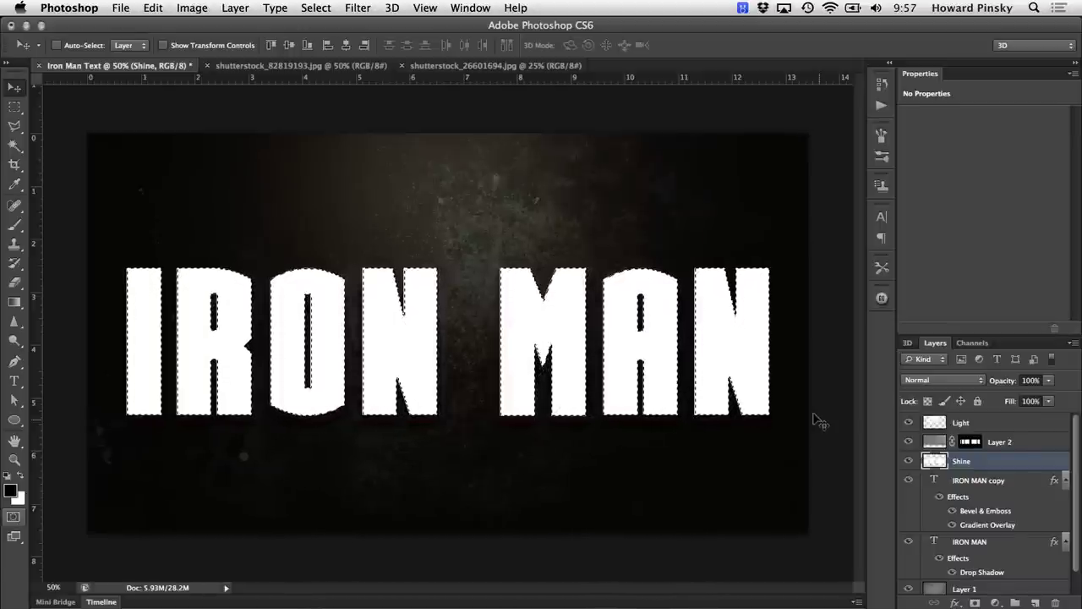
key(super+d)
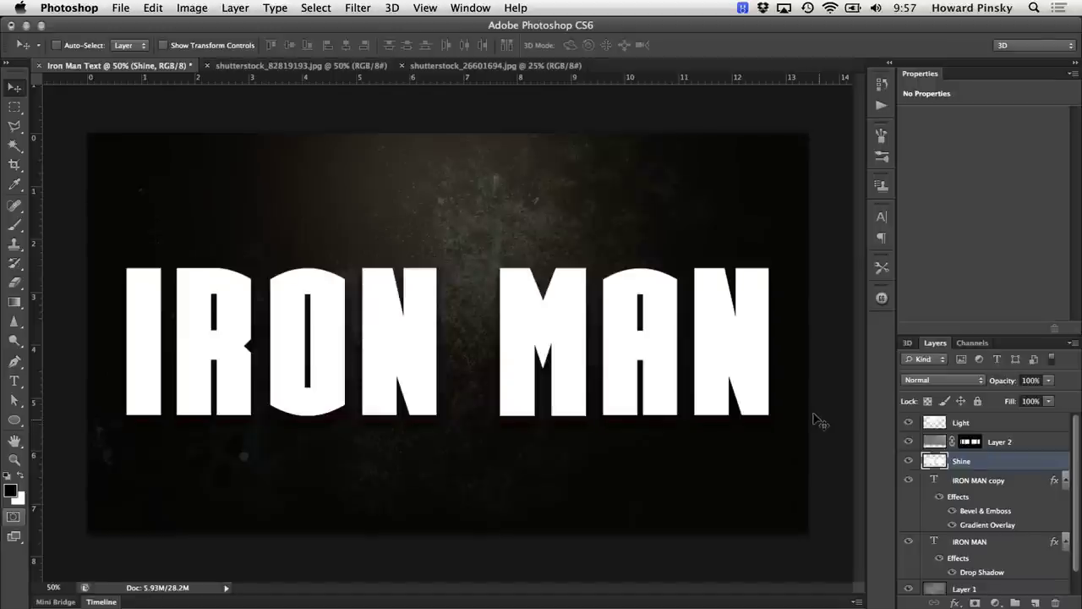
Select a slanted polygon over the letter tops with Polygonal Lasso and mask Shine to it
click(16, 127)
right_click(16, 127)
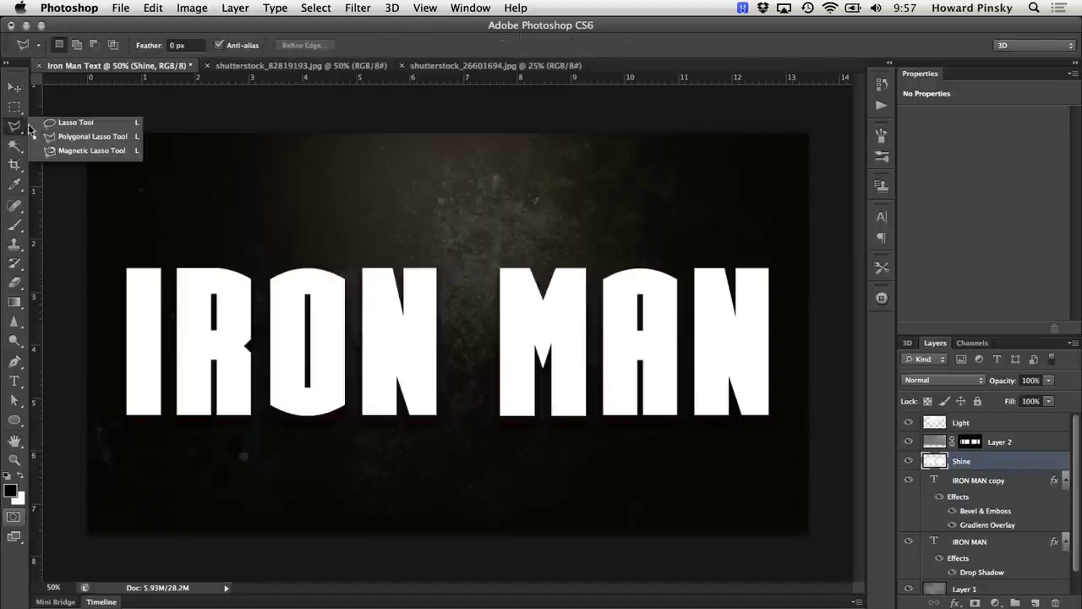
click(74, 137)
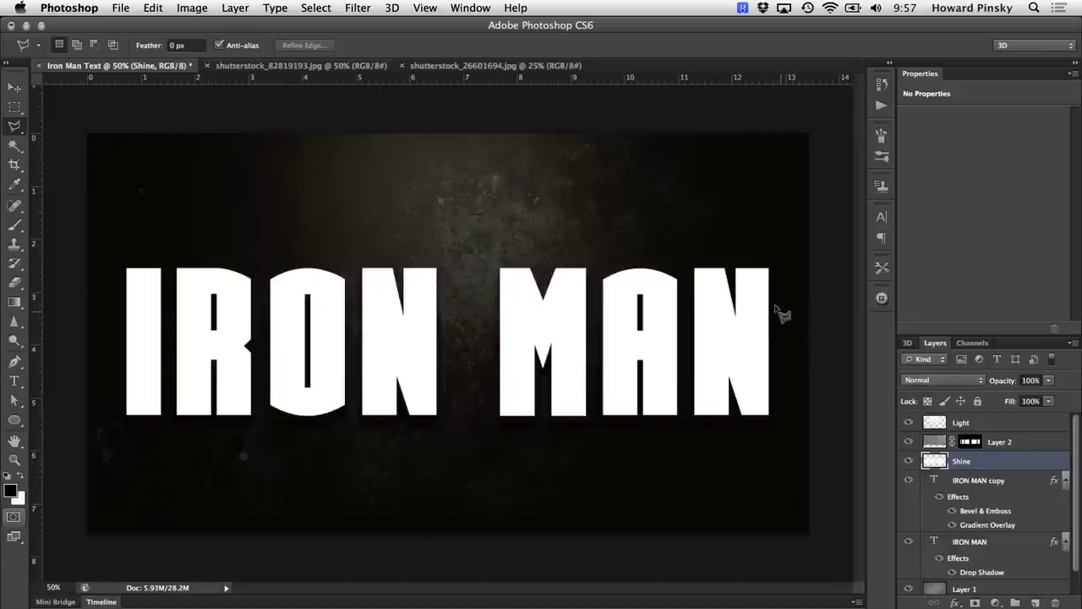
click(781, 311)
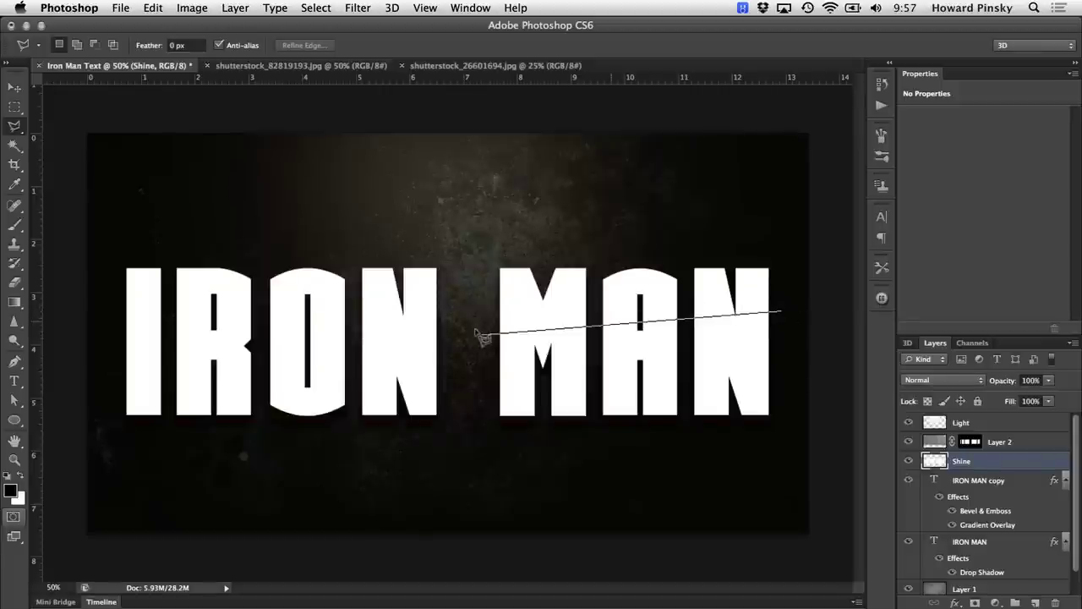
click(101, 353)
click(106, 229)
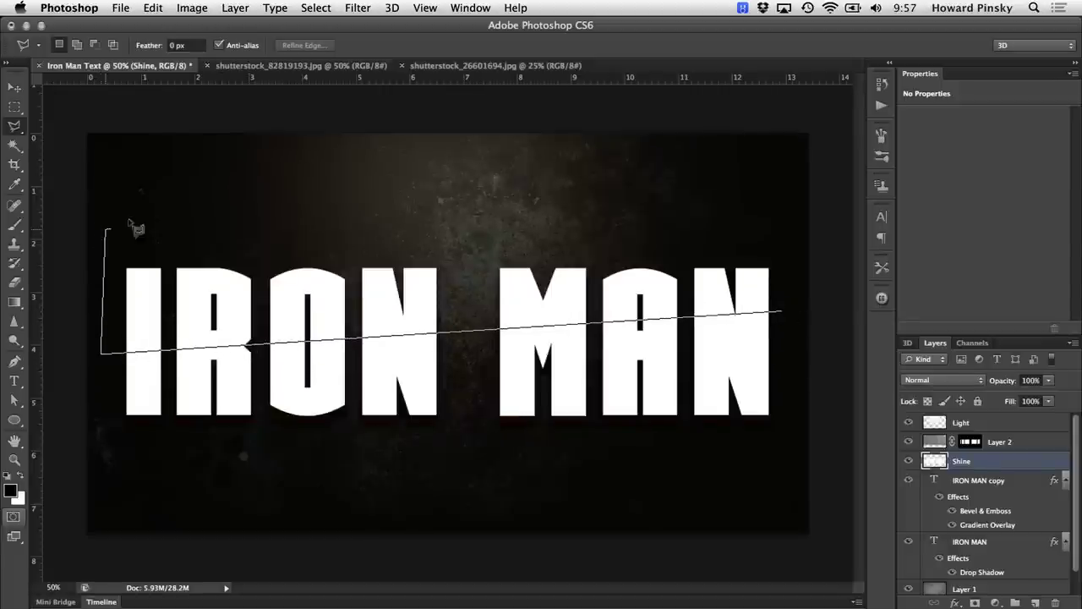
double_click(786, 233)
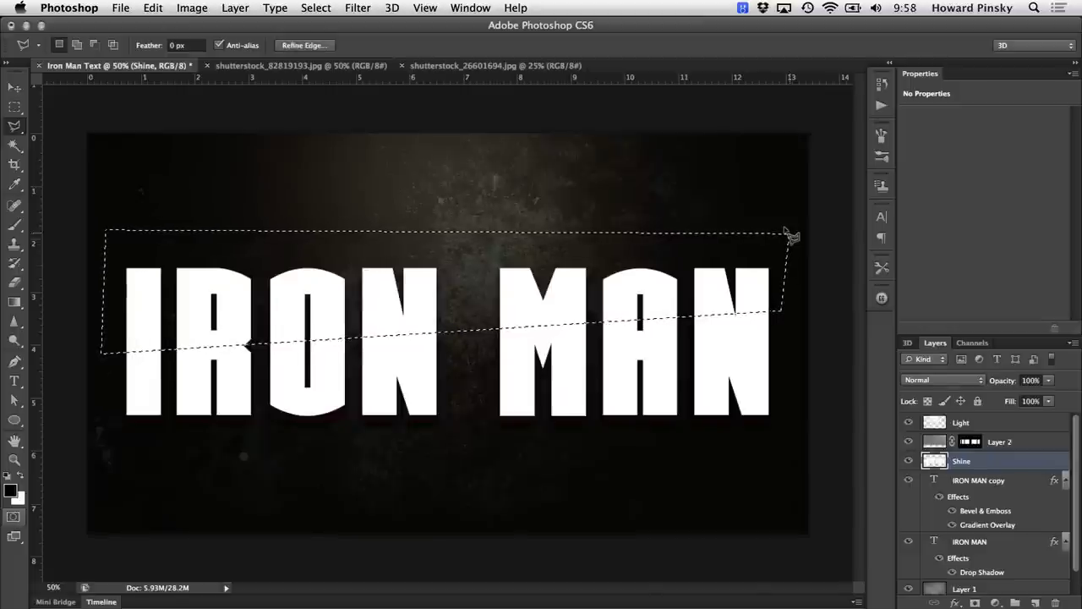
click(975, 603)
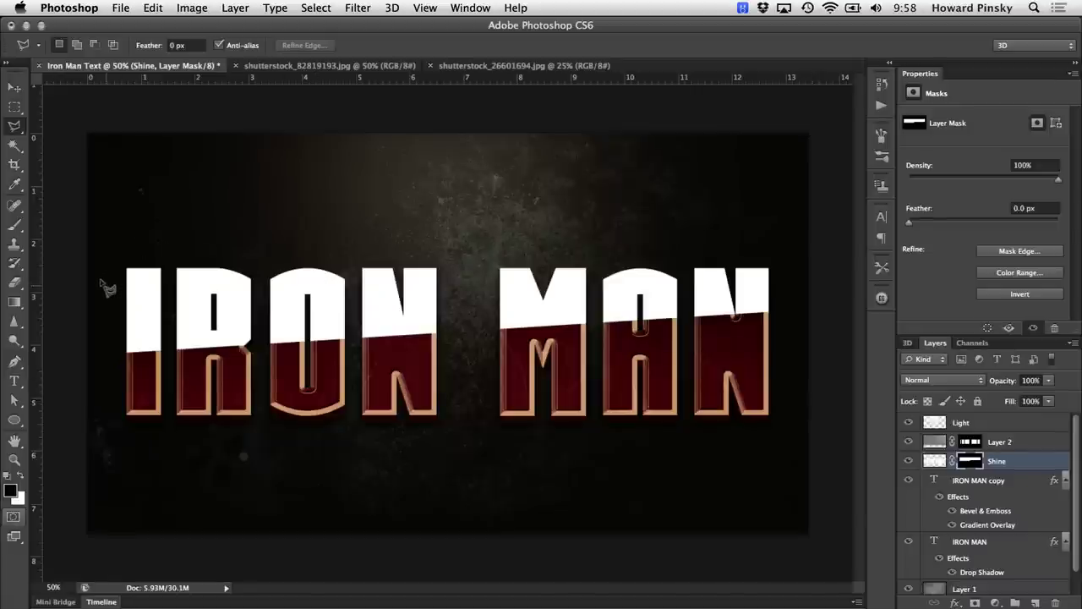
Drag a Foreground to Transparent gradient on the Shine mask from MAN leftward to the I
click(17, 303)
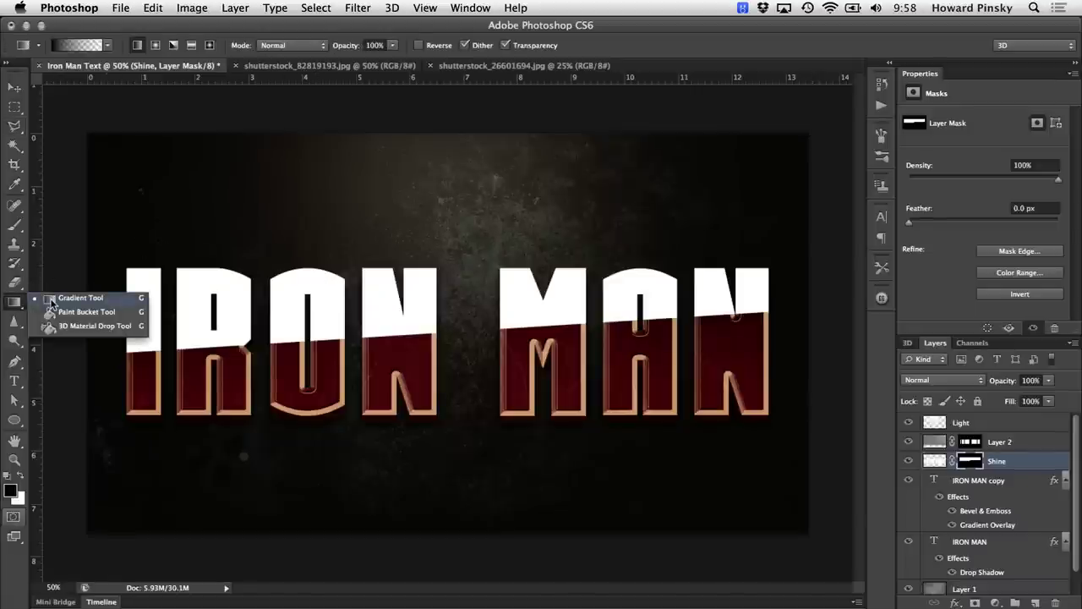
click(53, 299)
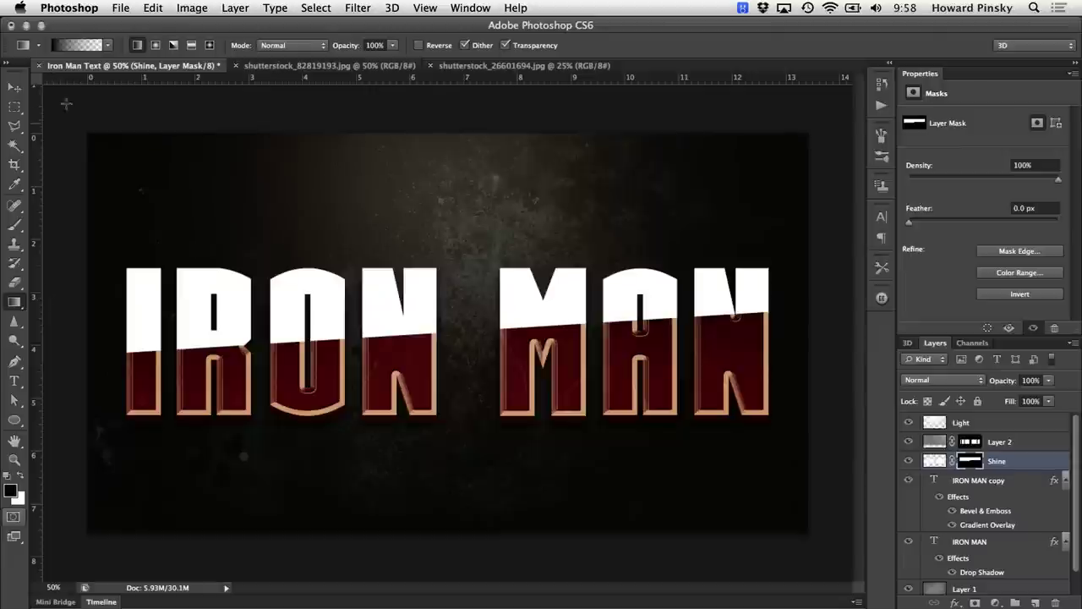
click(107, 44)
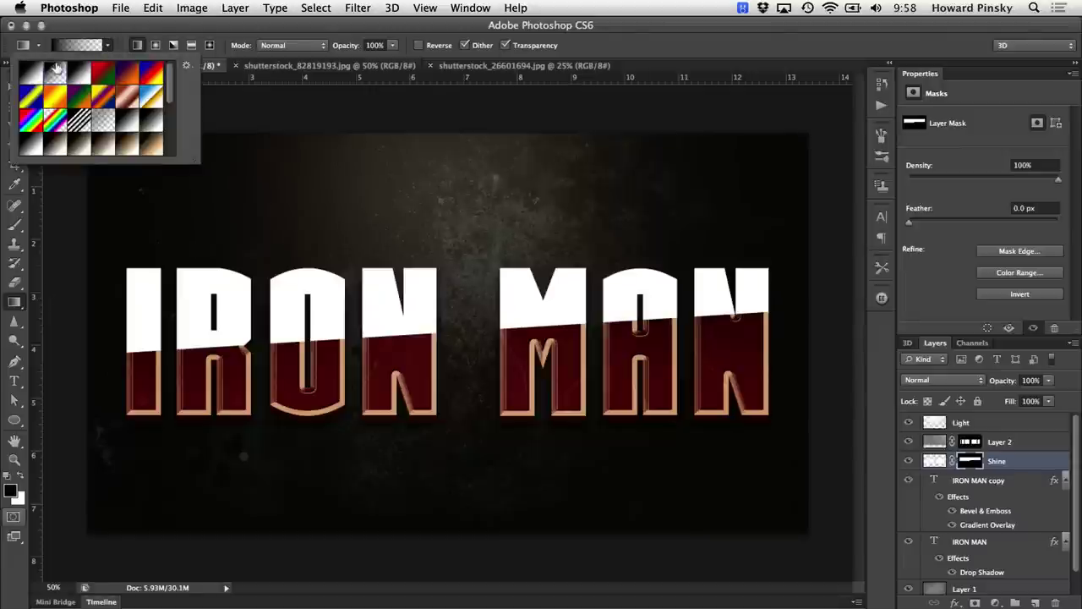
double_click(55, 68)
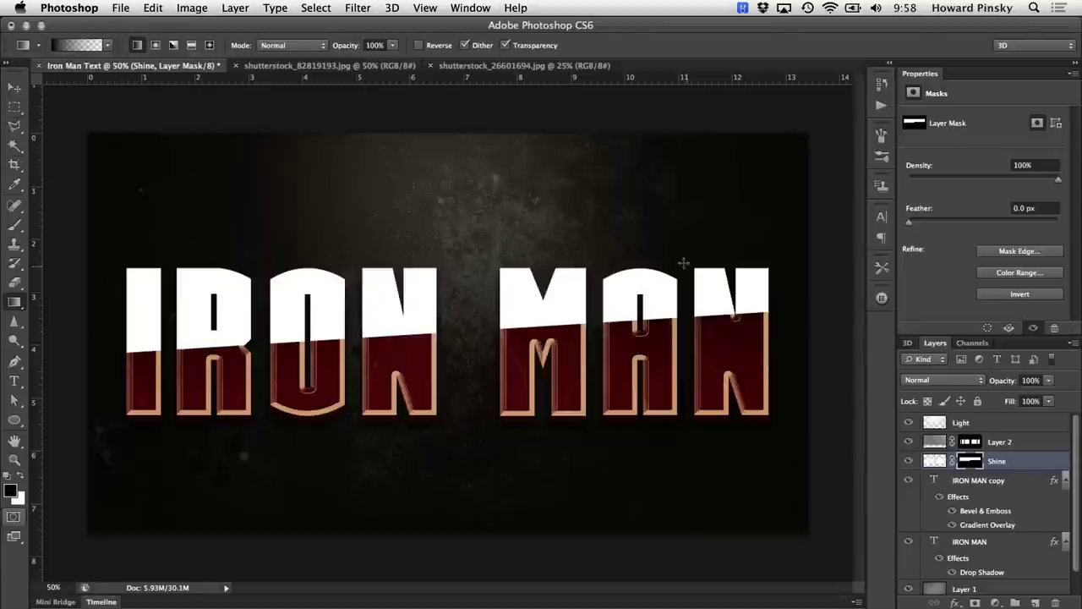
drag(680, 296, 125, 335)
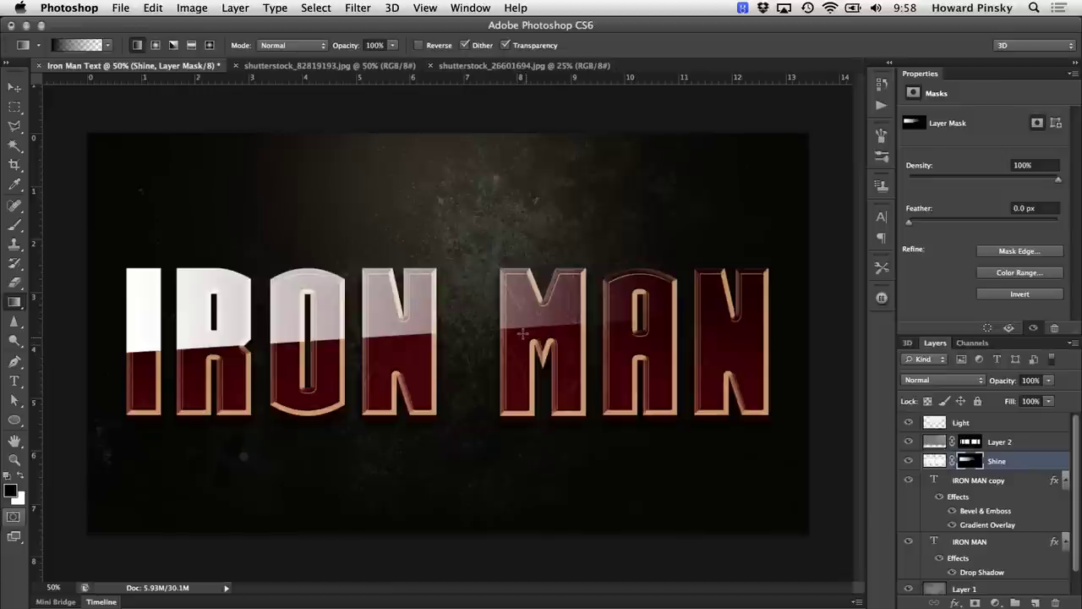
key(v)
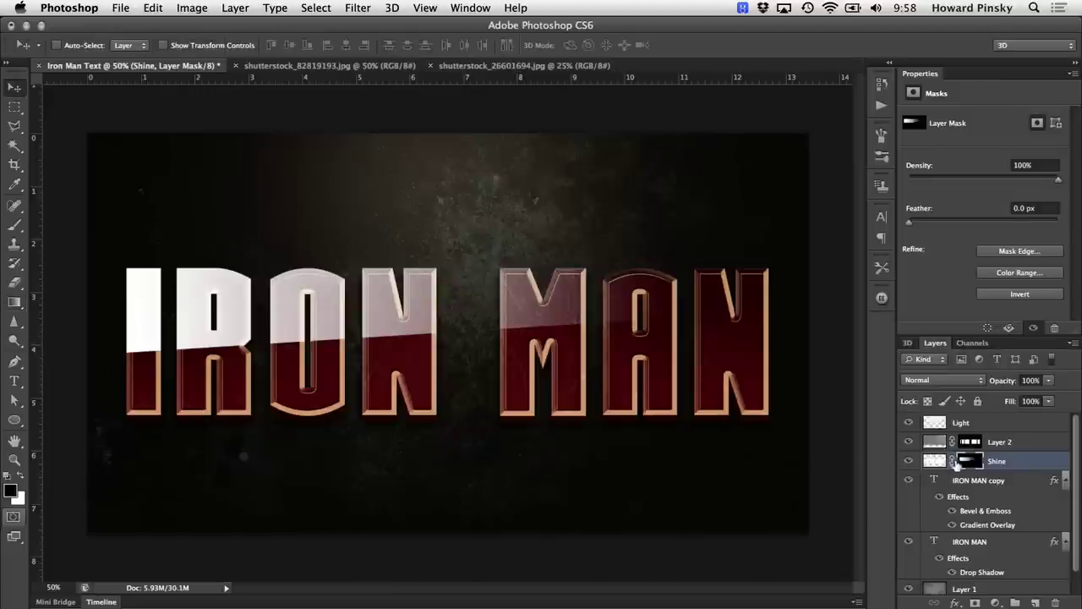
Set the Shine layer's blend mode to Soft Light and its opacity to 70%
click(955, 379)
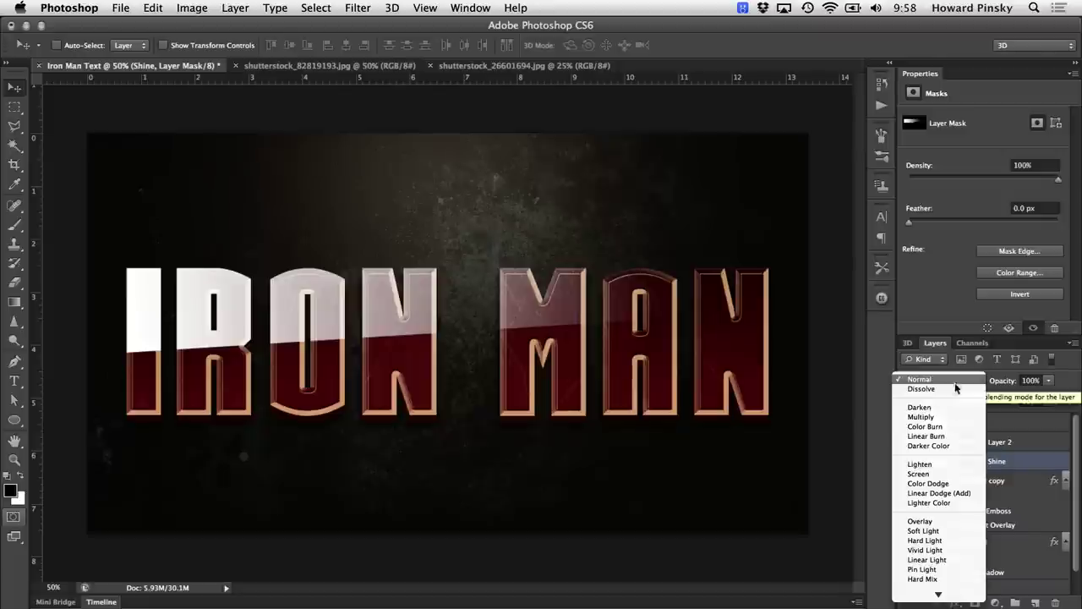
click(957, 531)
click(1049, 380)
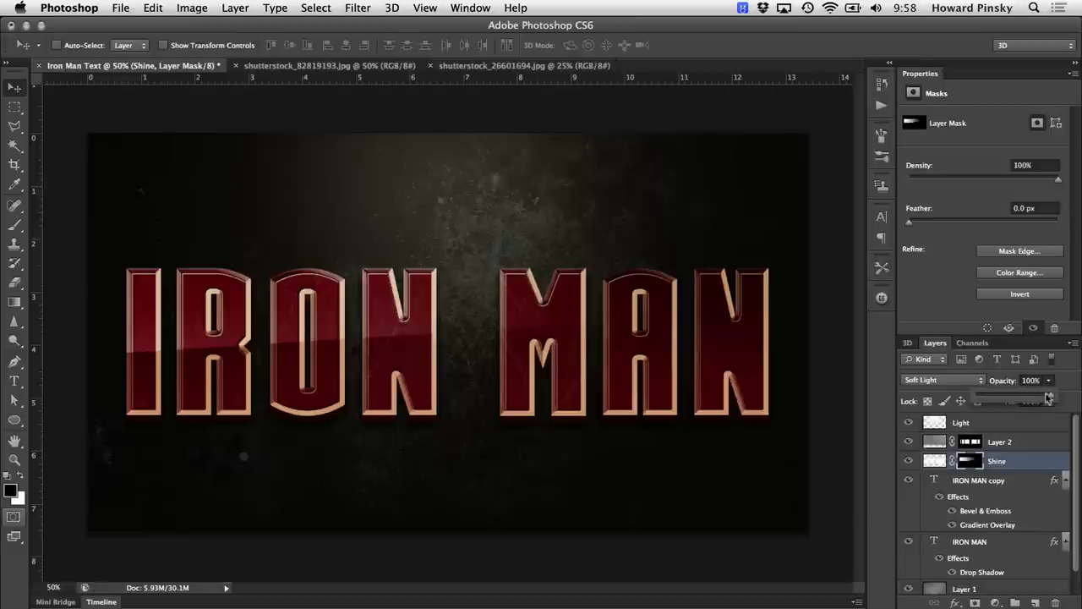
drag(1053, 398, 1029, 400)
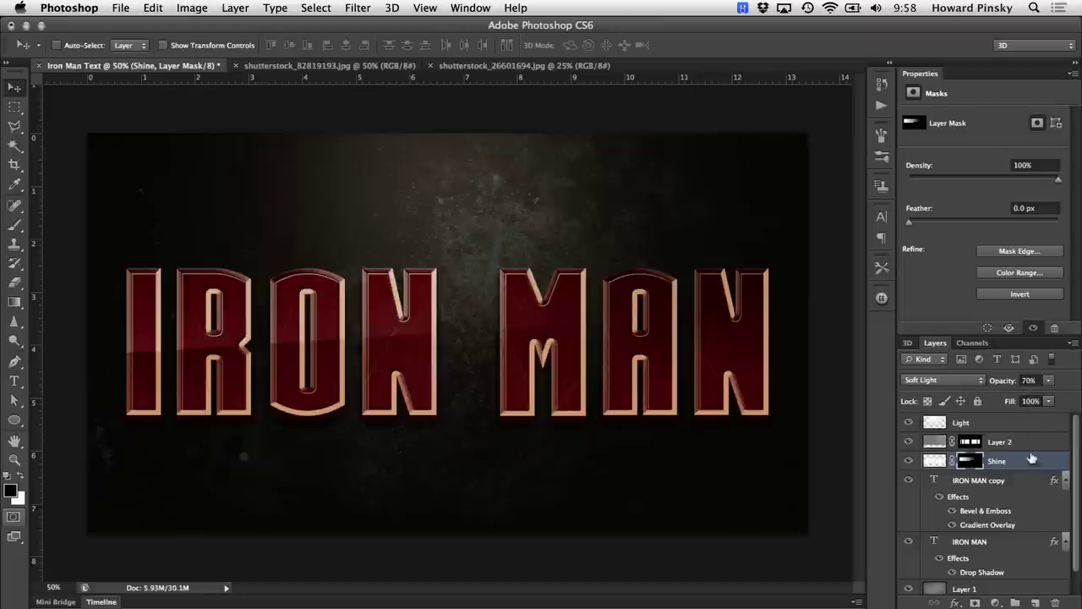